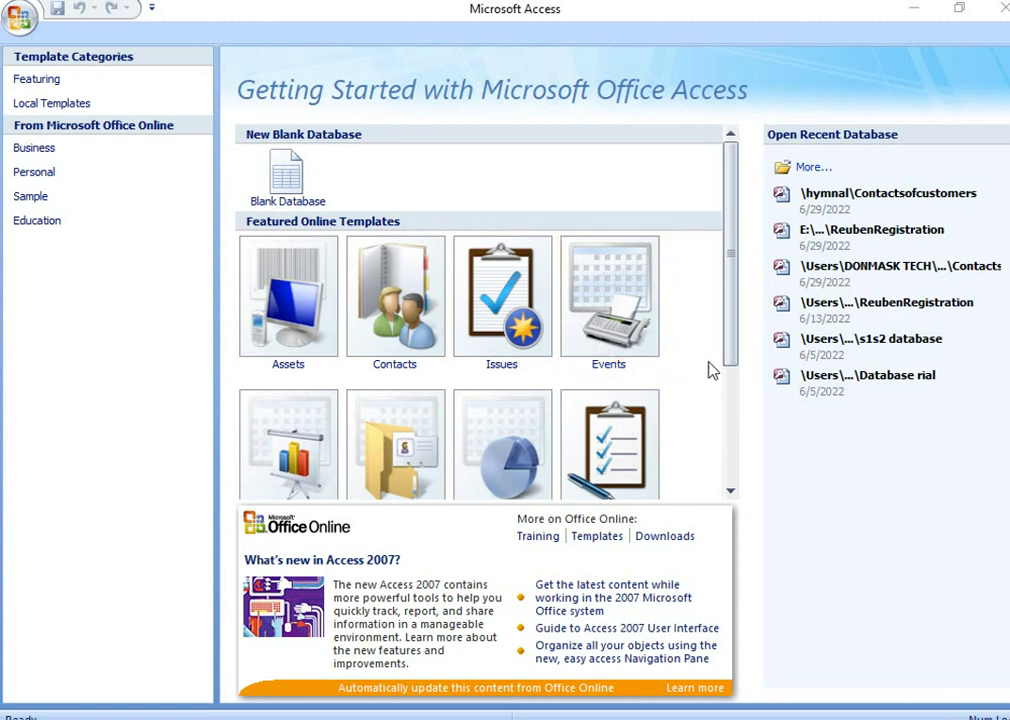
Choose the Events featured online template and browse to New folder on the Desktop as its save location
scroll(742, 372, down, 3)
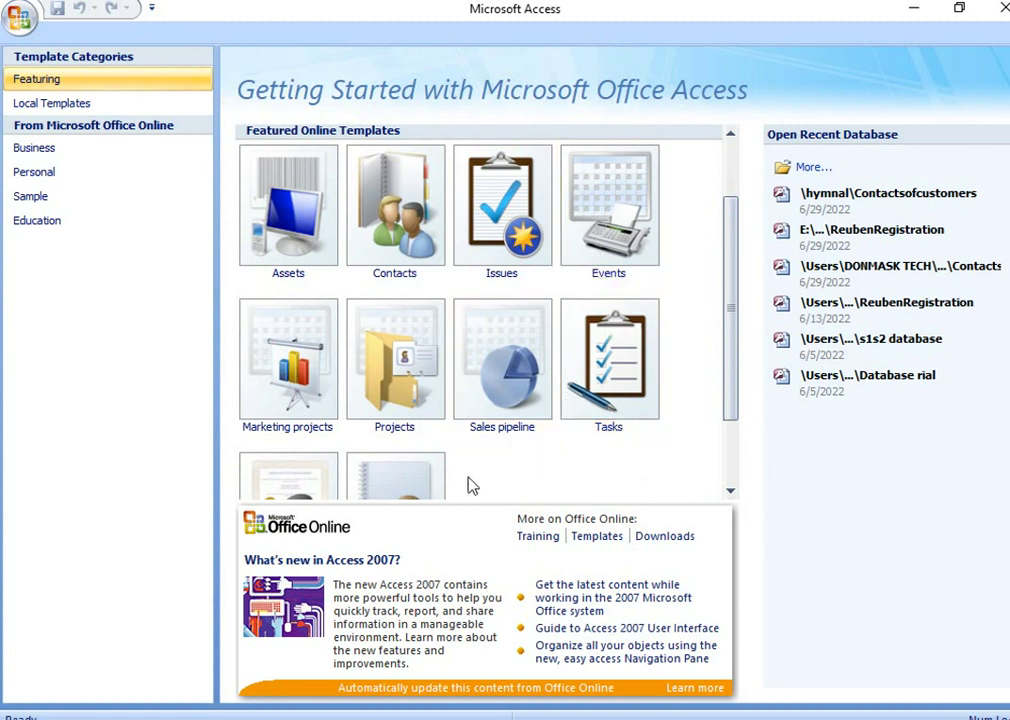
click(613, 250)
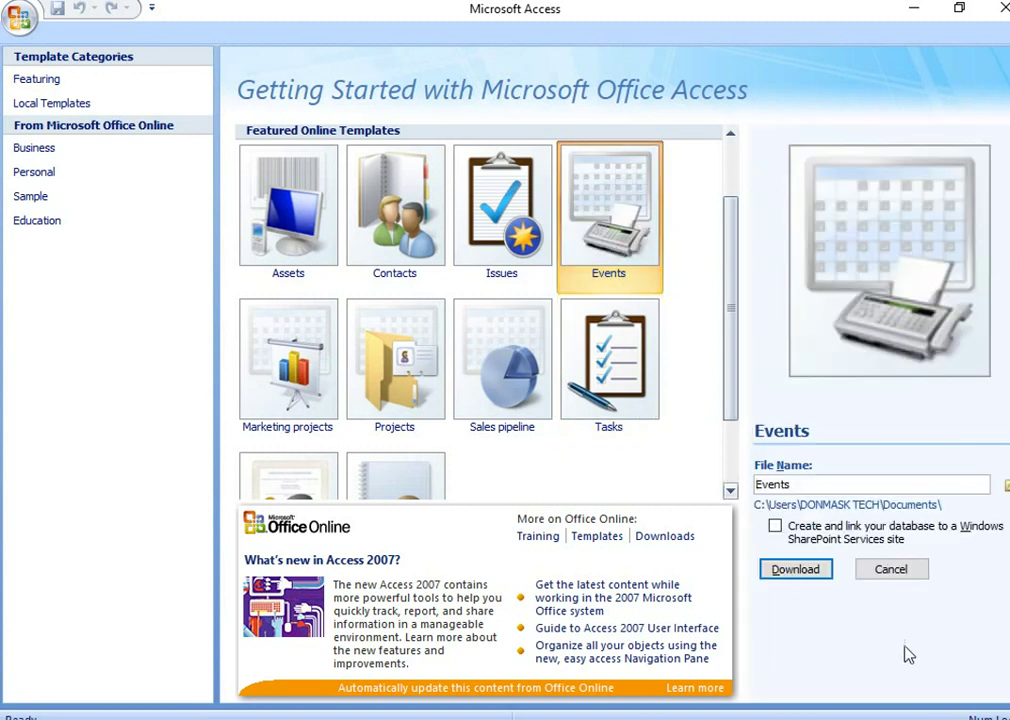
click(762, 484)
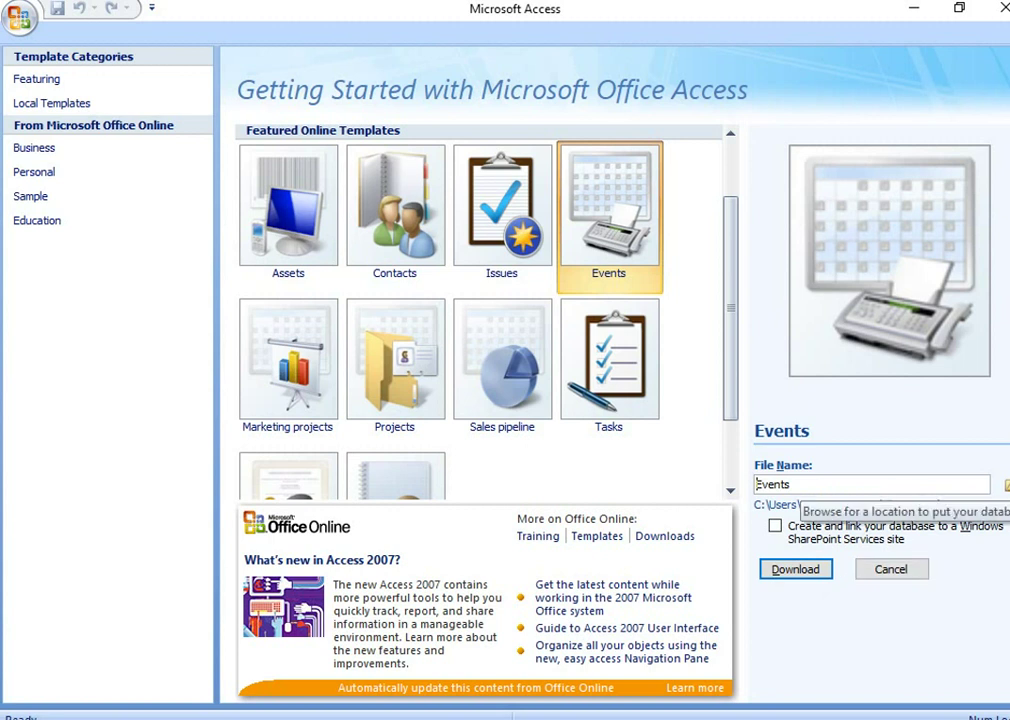
click(1005, 484)
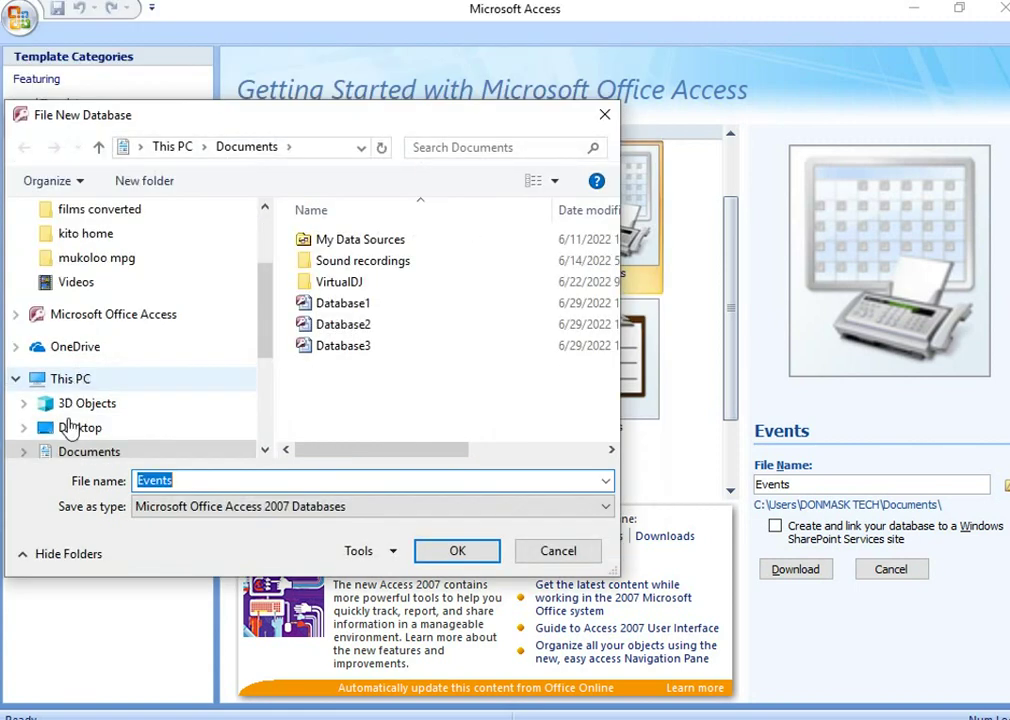
click(70, 428)
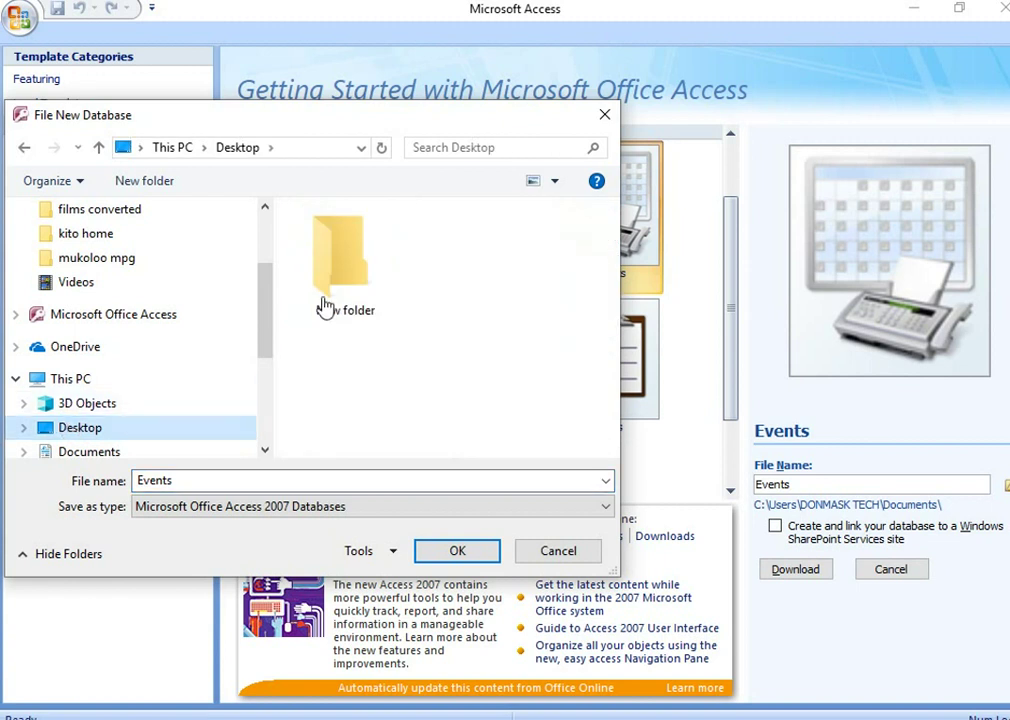
click(335, 292)
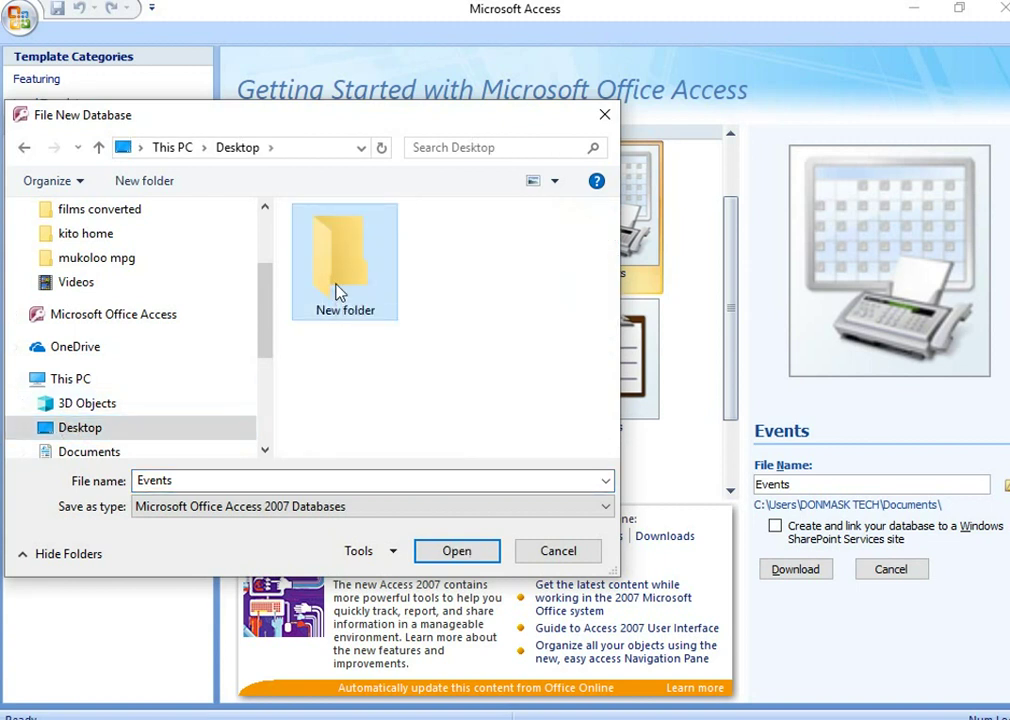
double_click(338, 292)
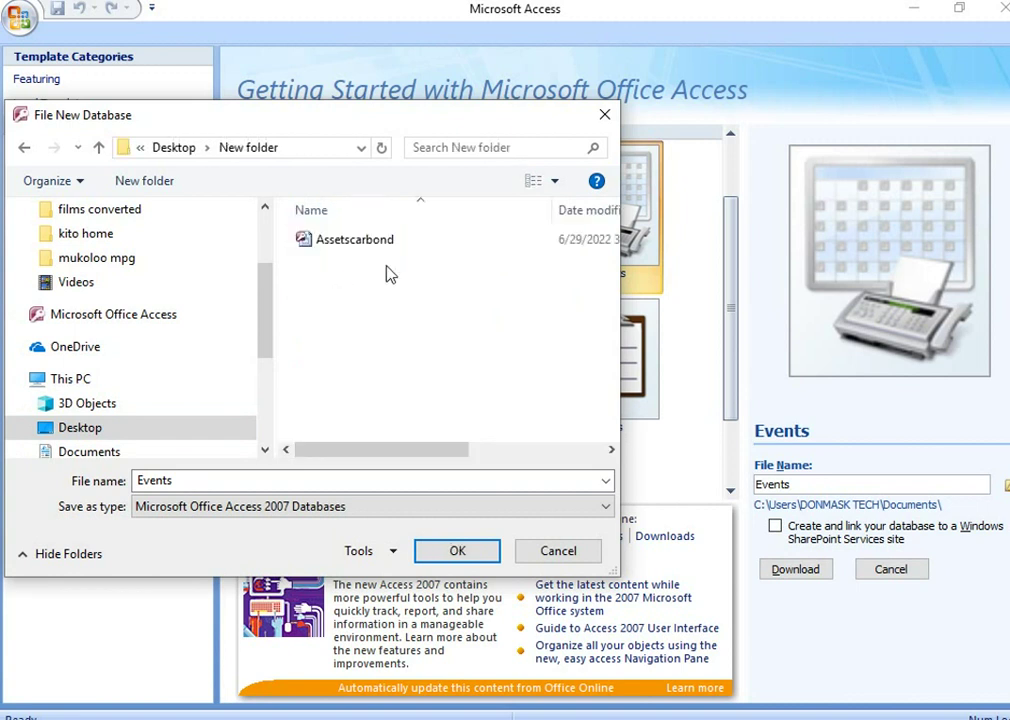
Keep Events as the file name and Microsoft Office Access 2007 Databases as the file type, and confirm the save location
click(177, 481)
click(177, 481)
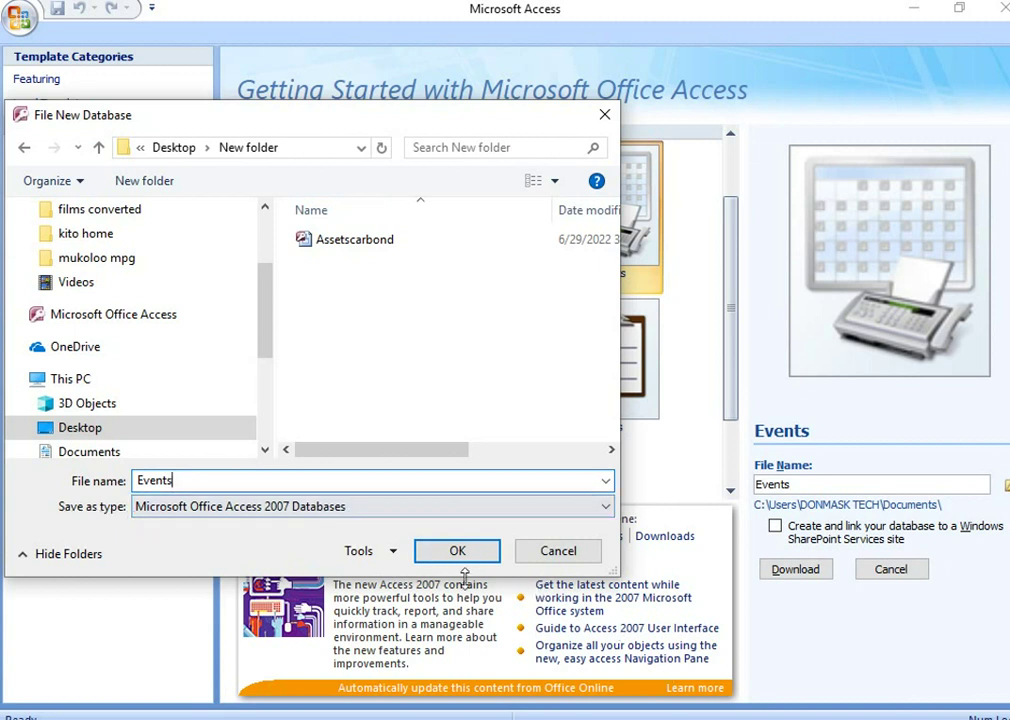
click(608, 512)
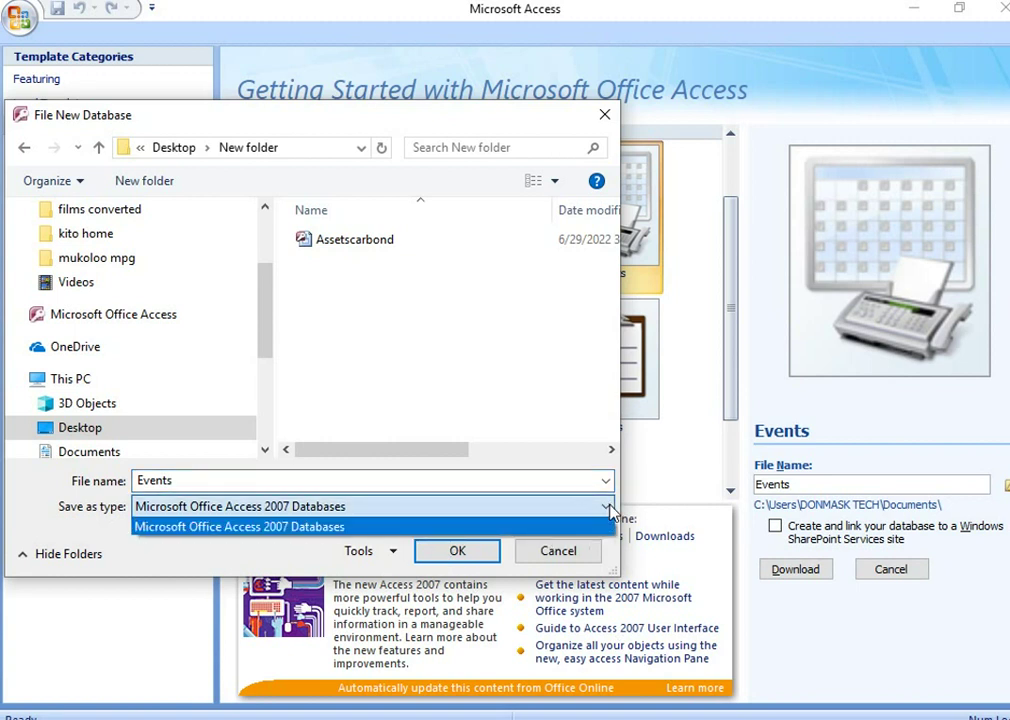
click(608, 510)
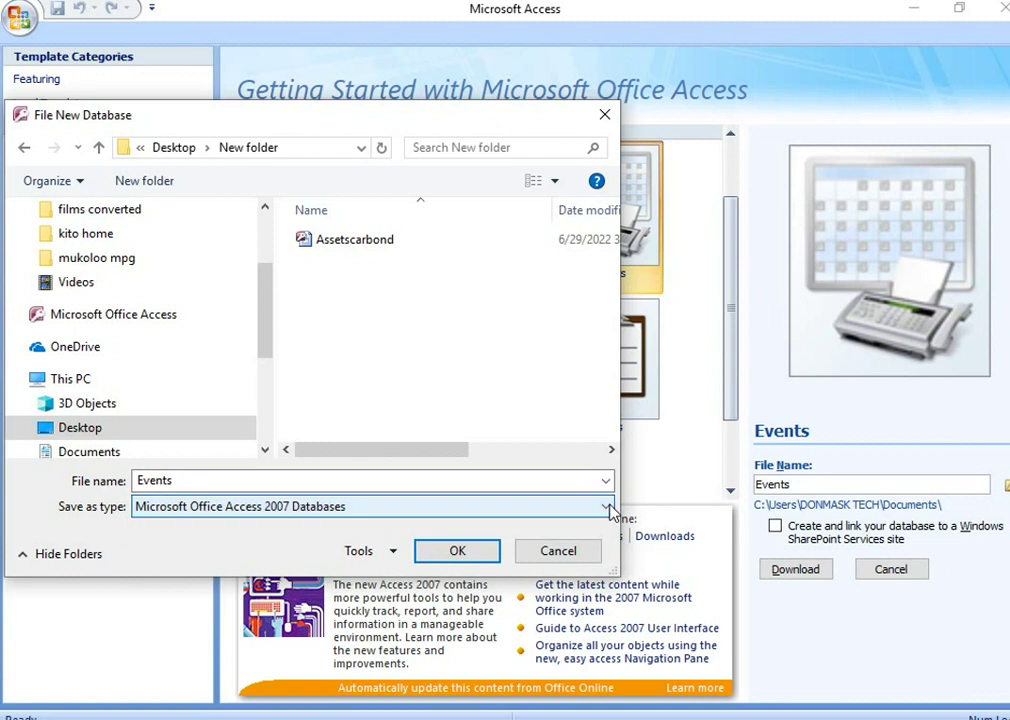
click(608, 510)
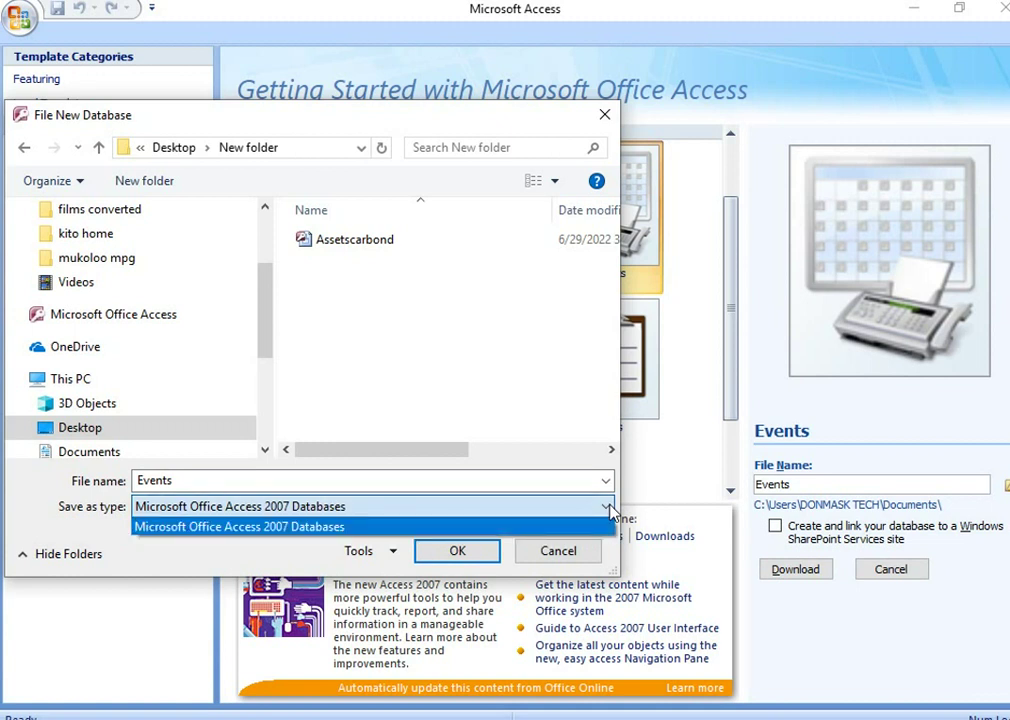
click(561, 542)
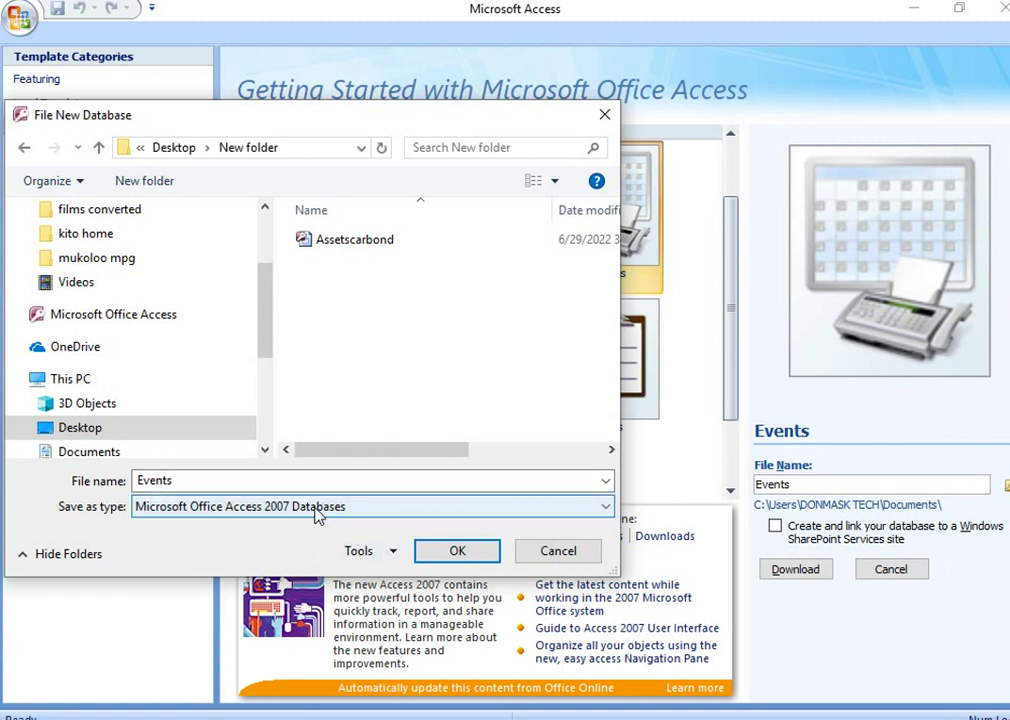
click(460, 551)
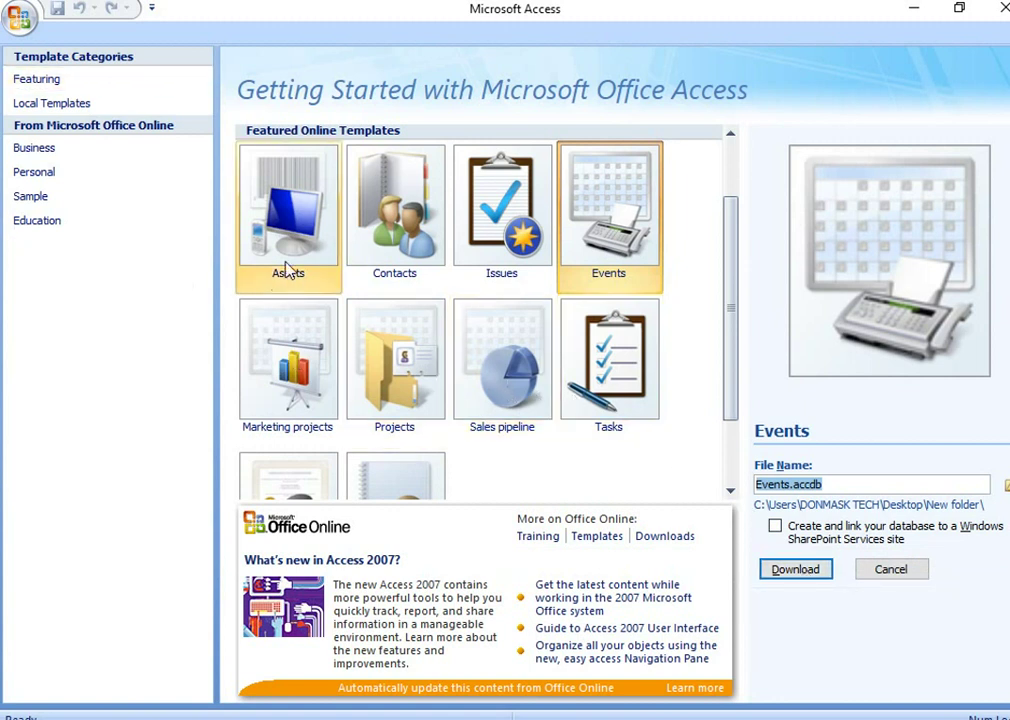
Choose the Marketing projects template and set its save location to New folder on the Desktop
click(292, 397)
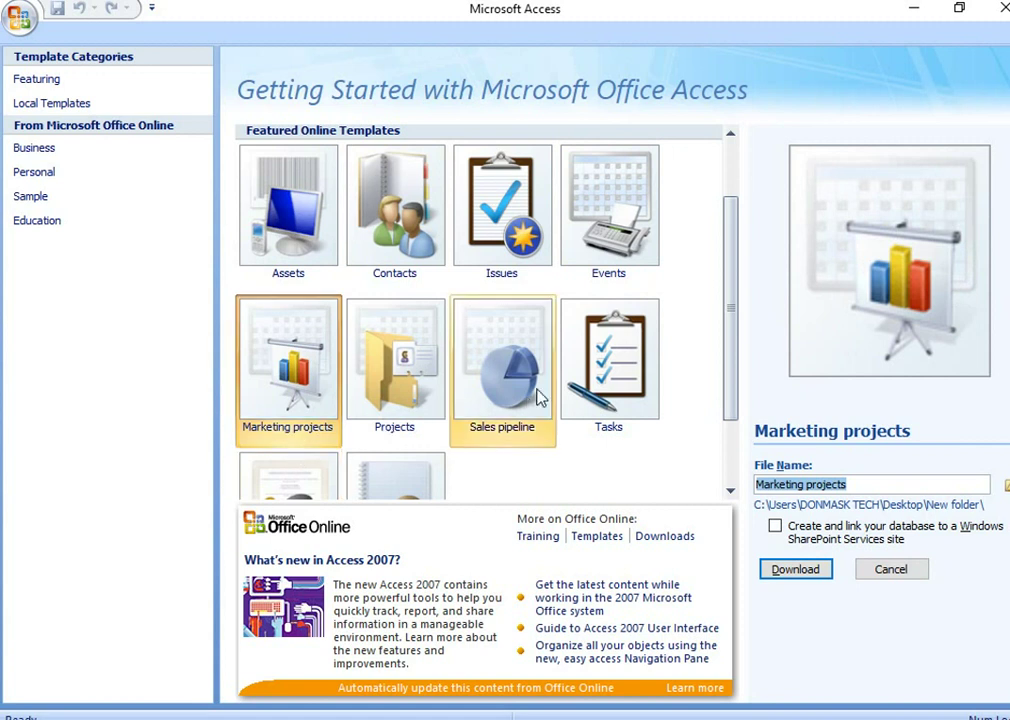
scroll(485, 384, down, 2)
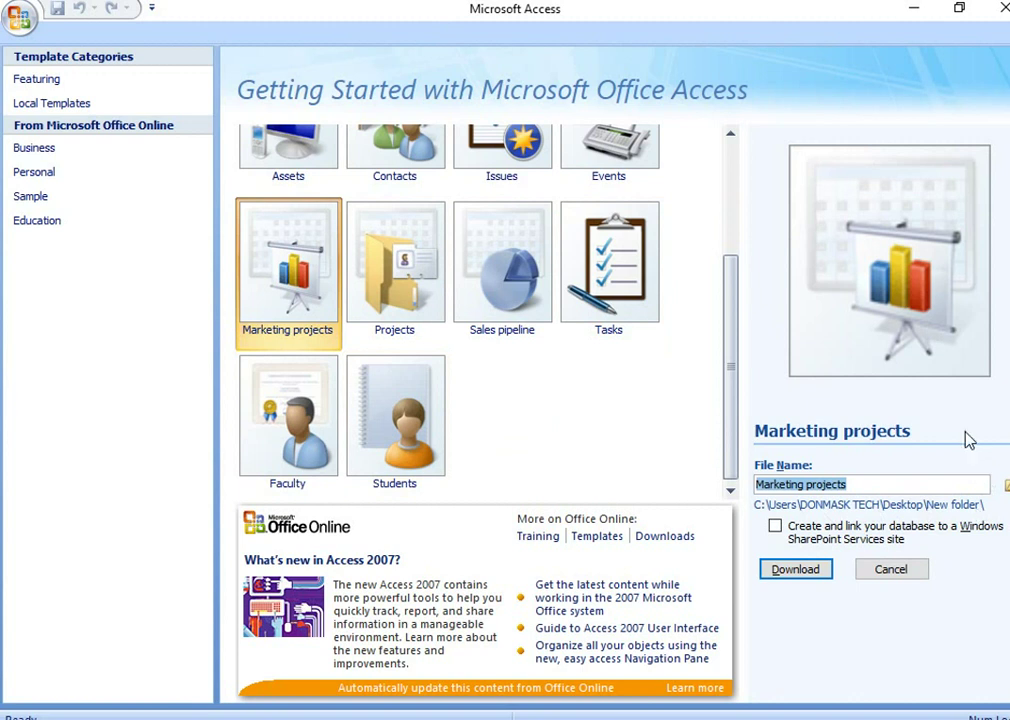
click(1006, 485)
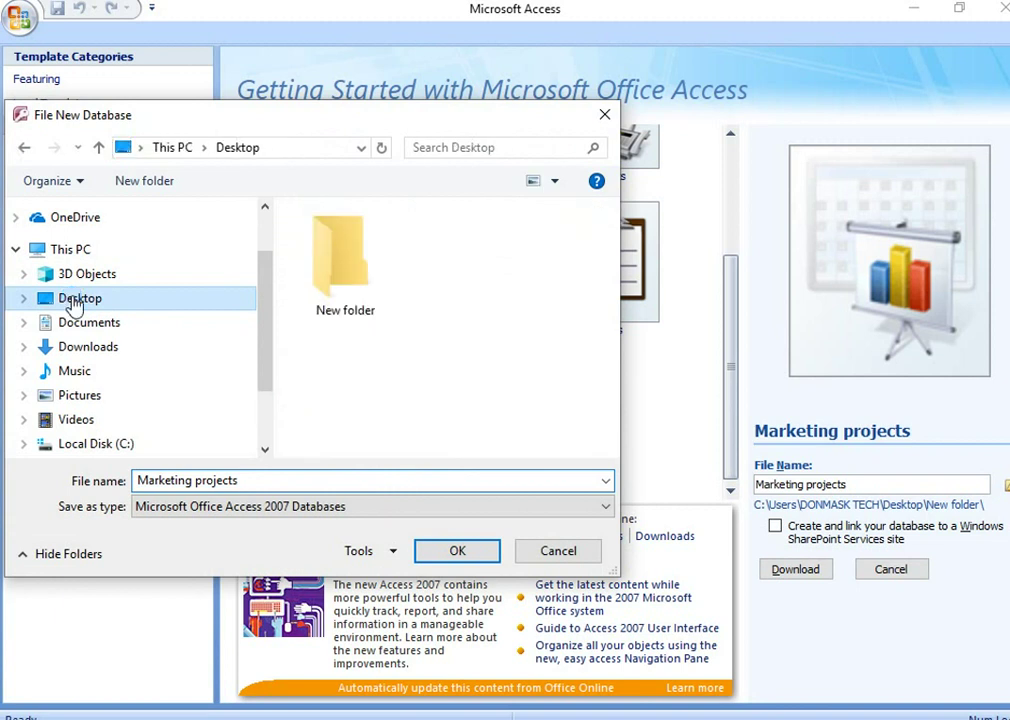
click(333, 300)
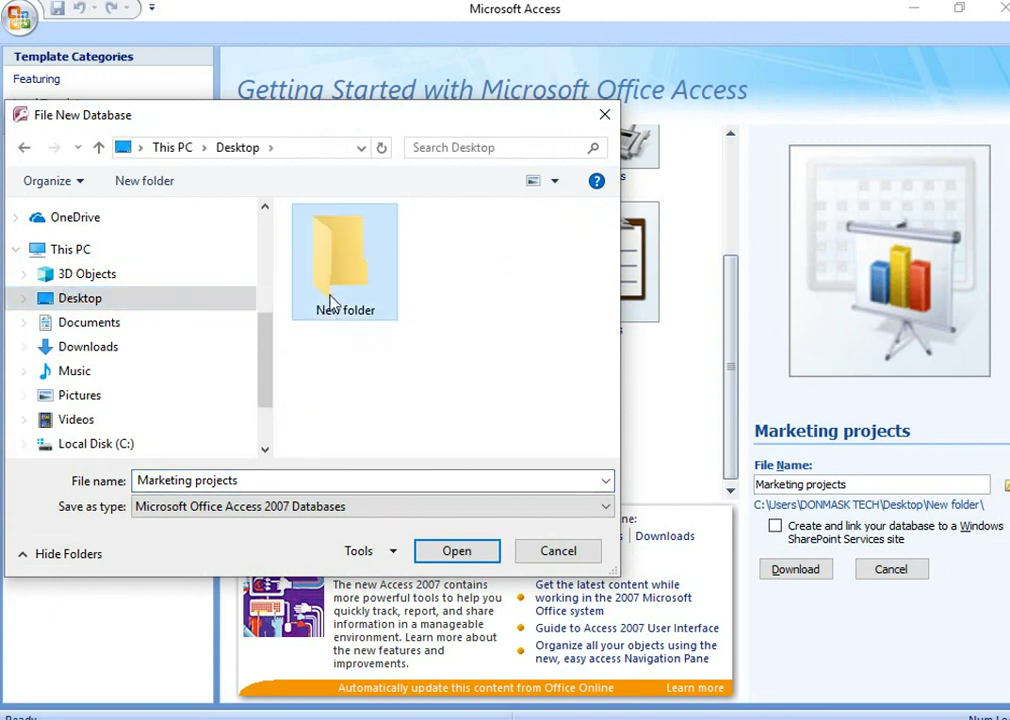
double_click(343, 320)
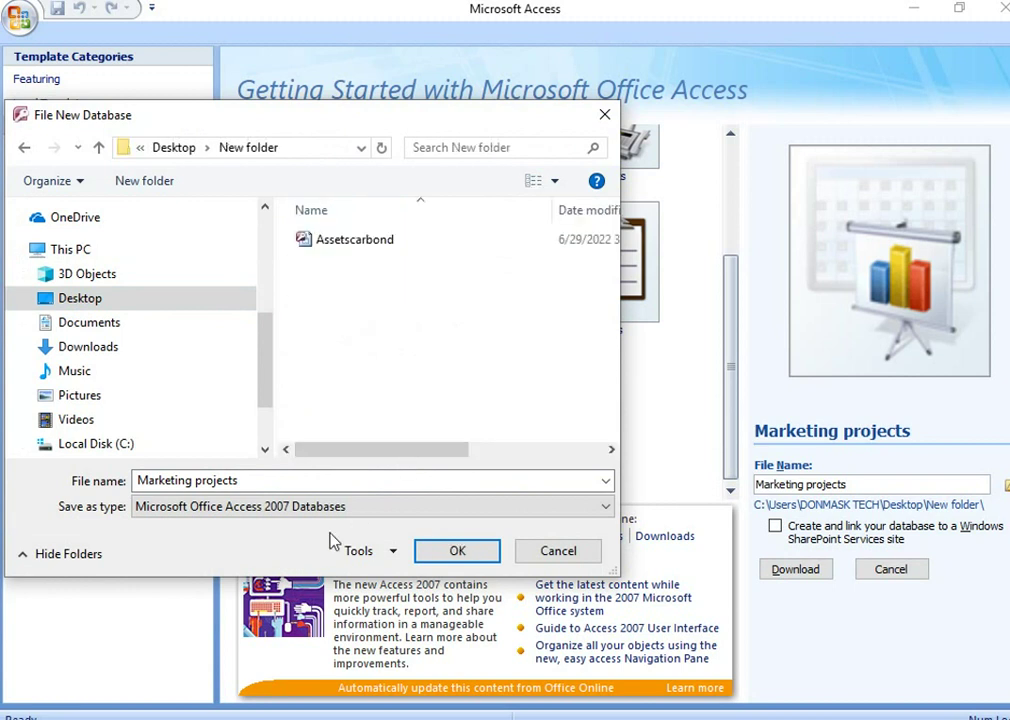
click(465, 551)
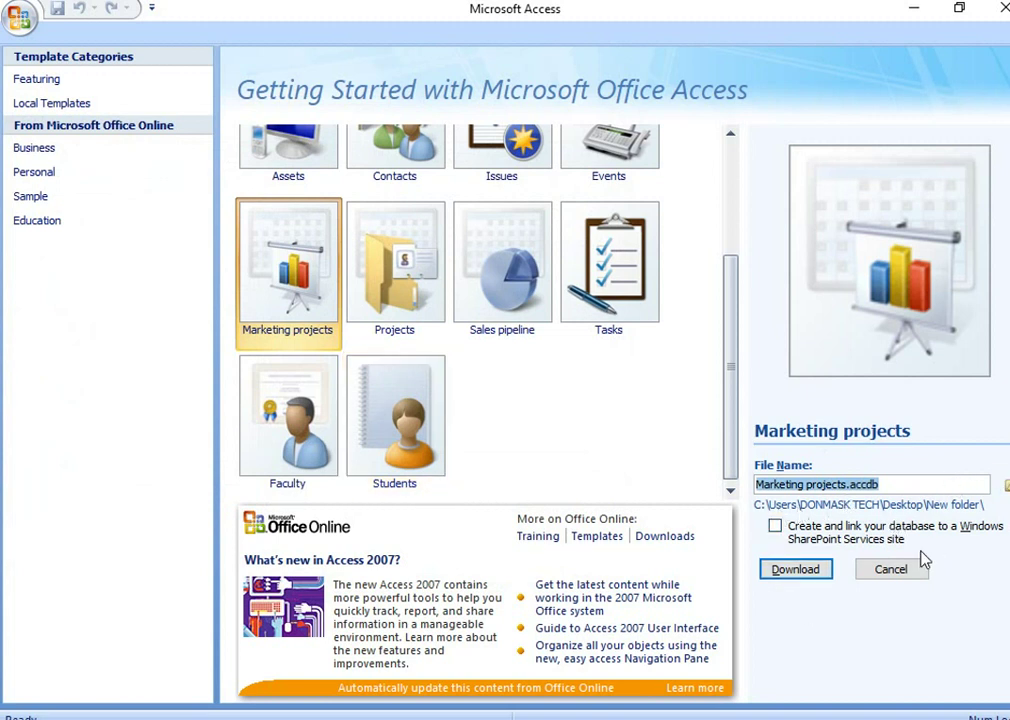
Try to download the Marketing projects template and dismiss the resulting dialog
click(796, 576)
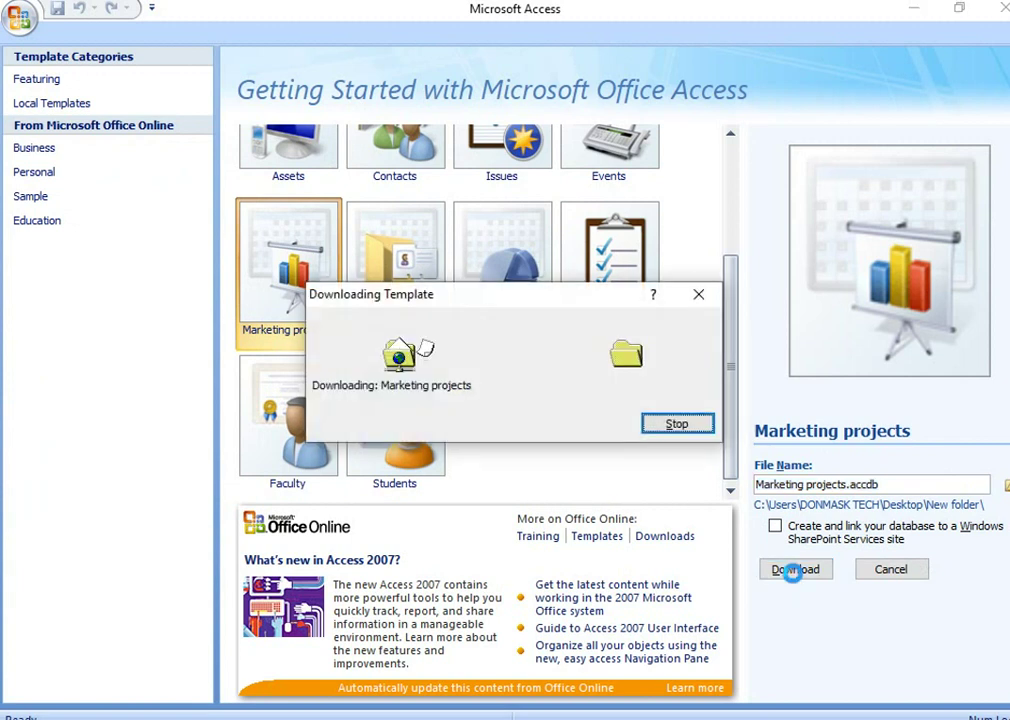
click(785, 570)
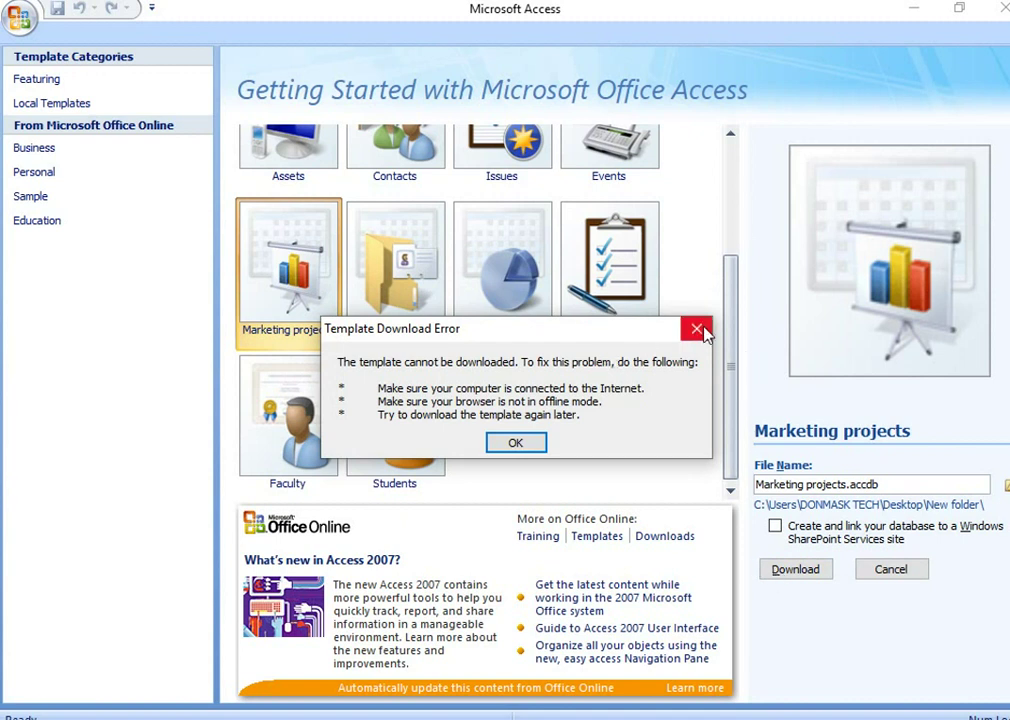
click(515, 442)
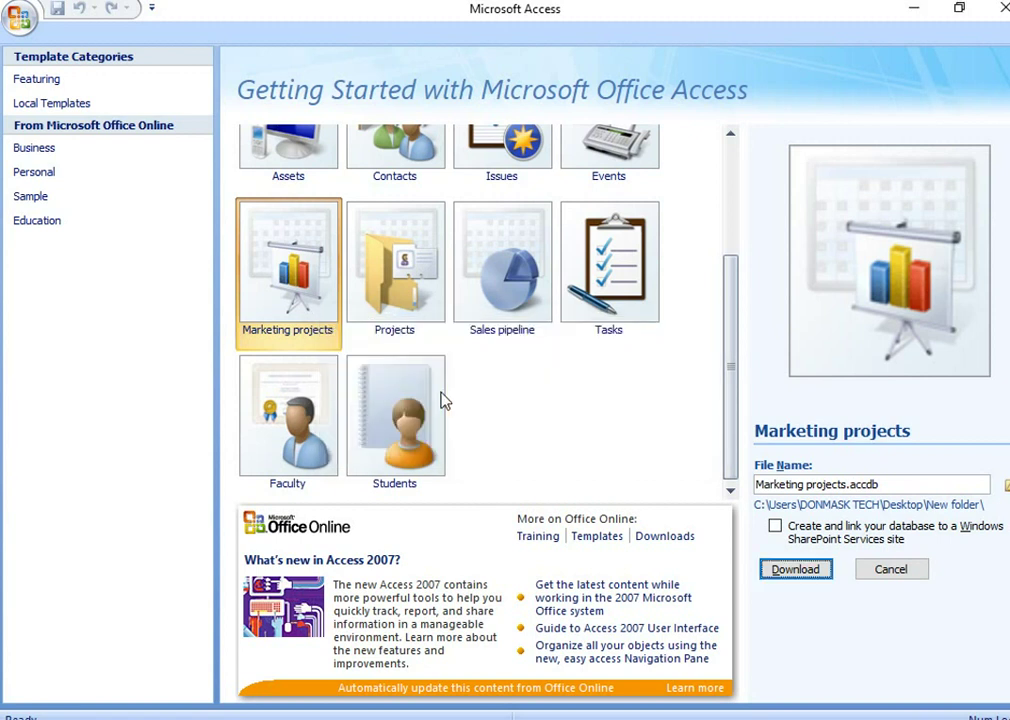
Choose the Faculty template and set its save location to the Camera Roll folder in Pictures
click(286, 462)
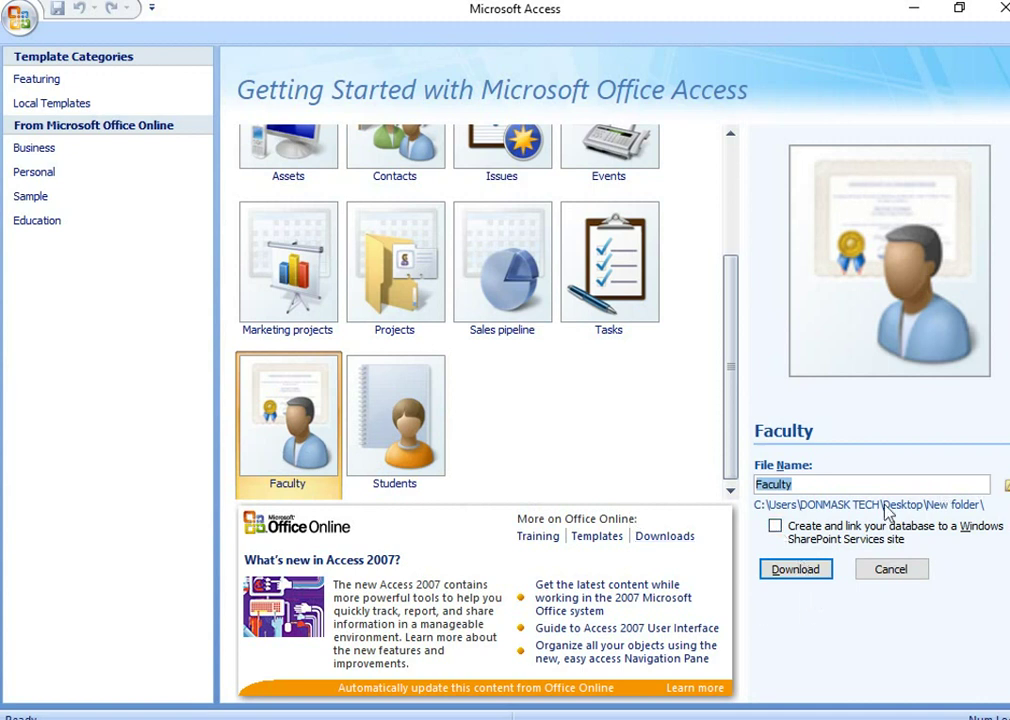
click(1005, 485)
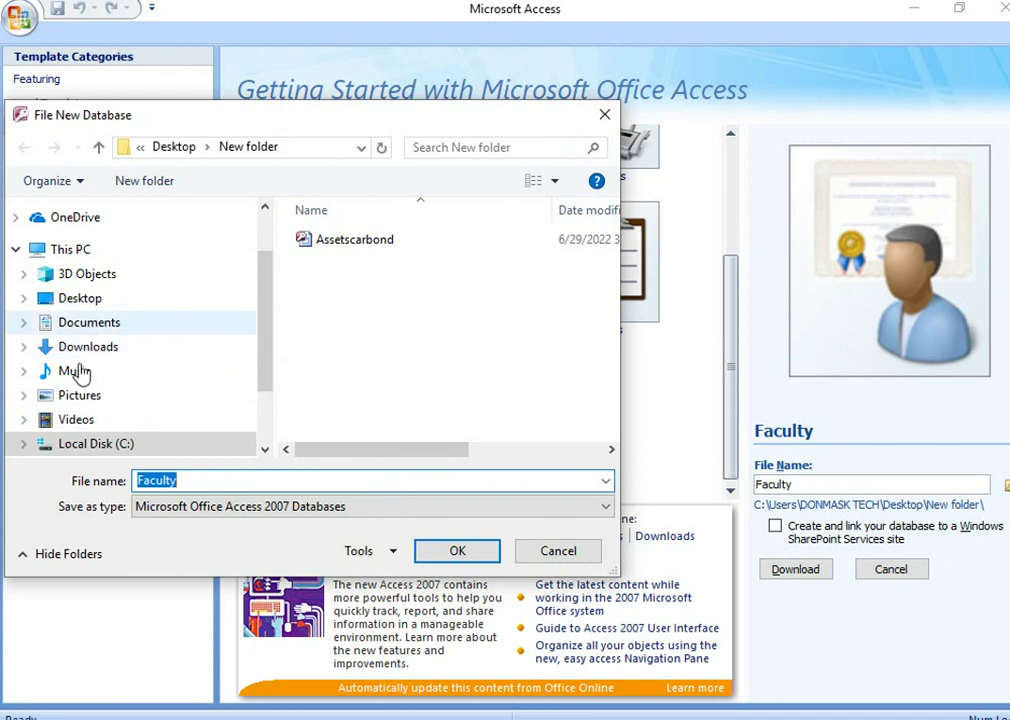
scroll(80, 378, down, 2)
scroll(88, 403, up, 2)
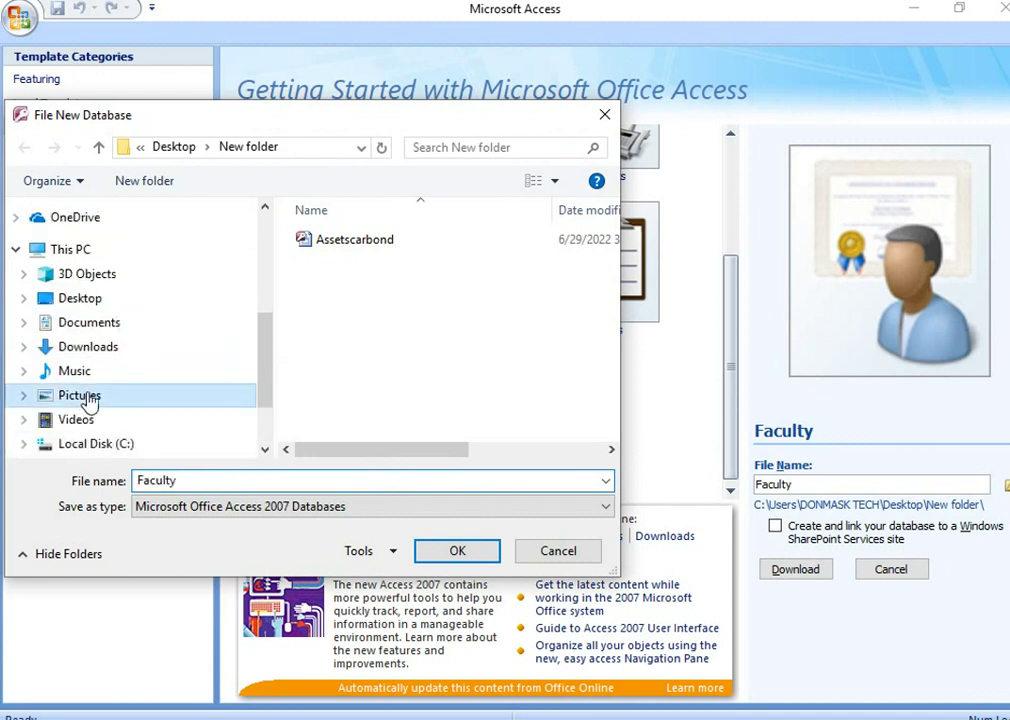
click(30, 395)
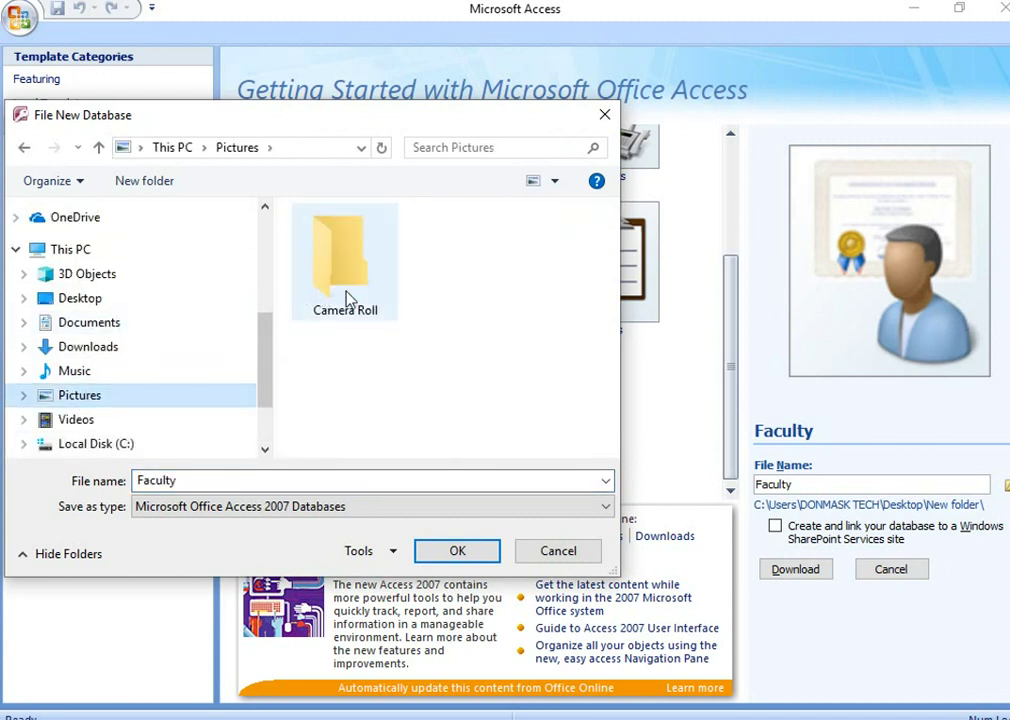
click(345, 294)
double_click(345, 294)
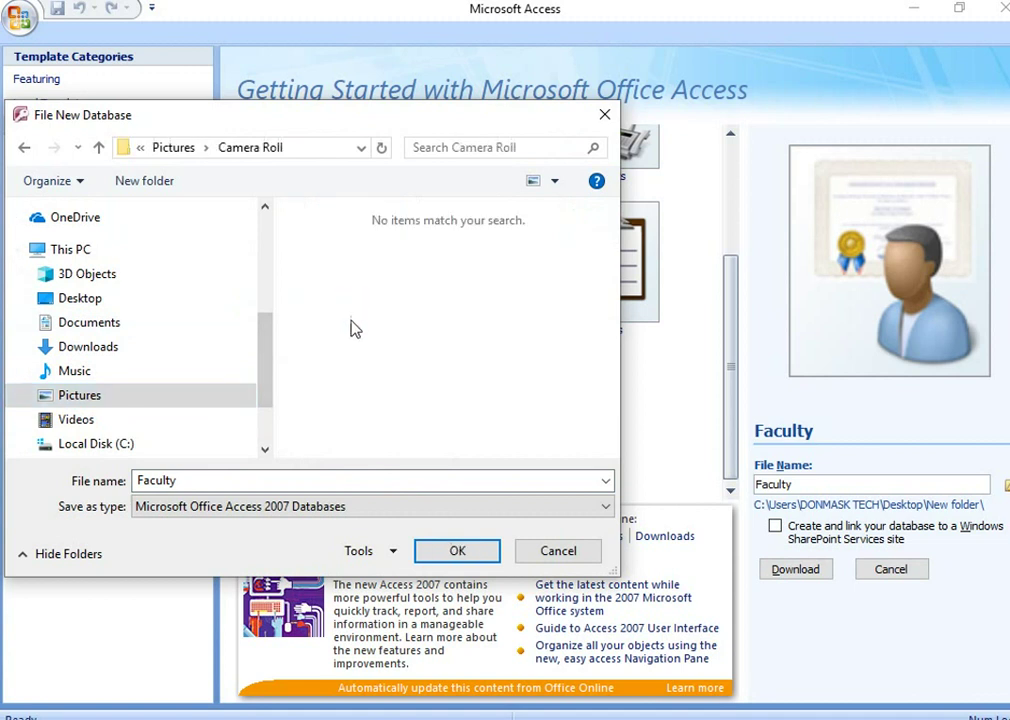
click(464, 560)
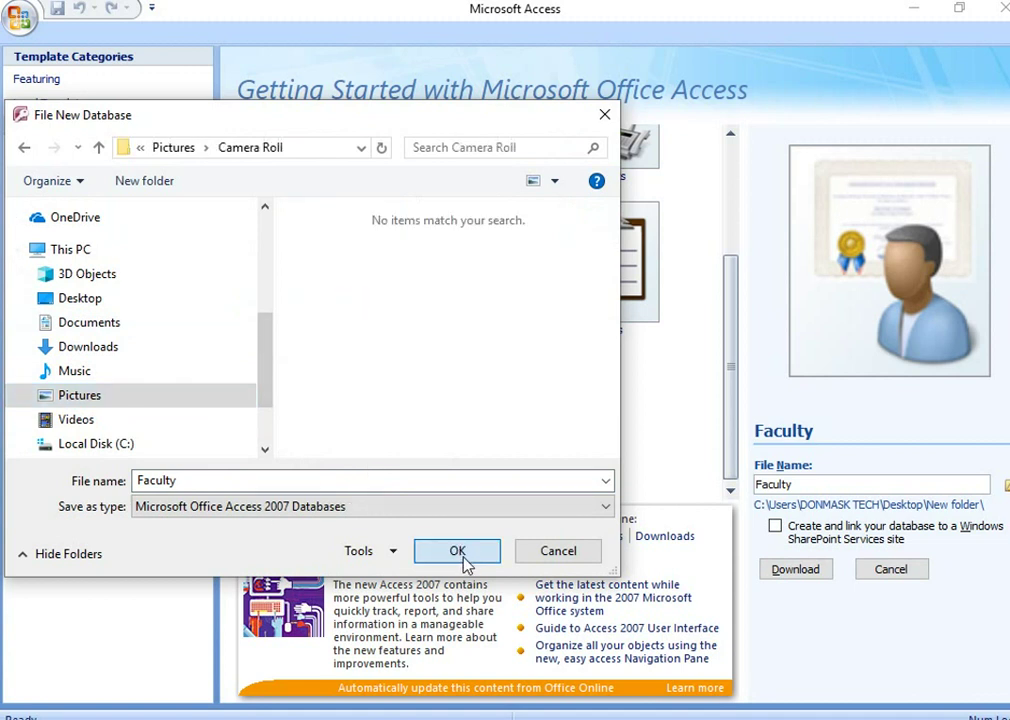
click(458, 553)
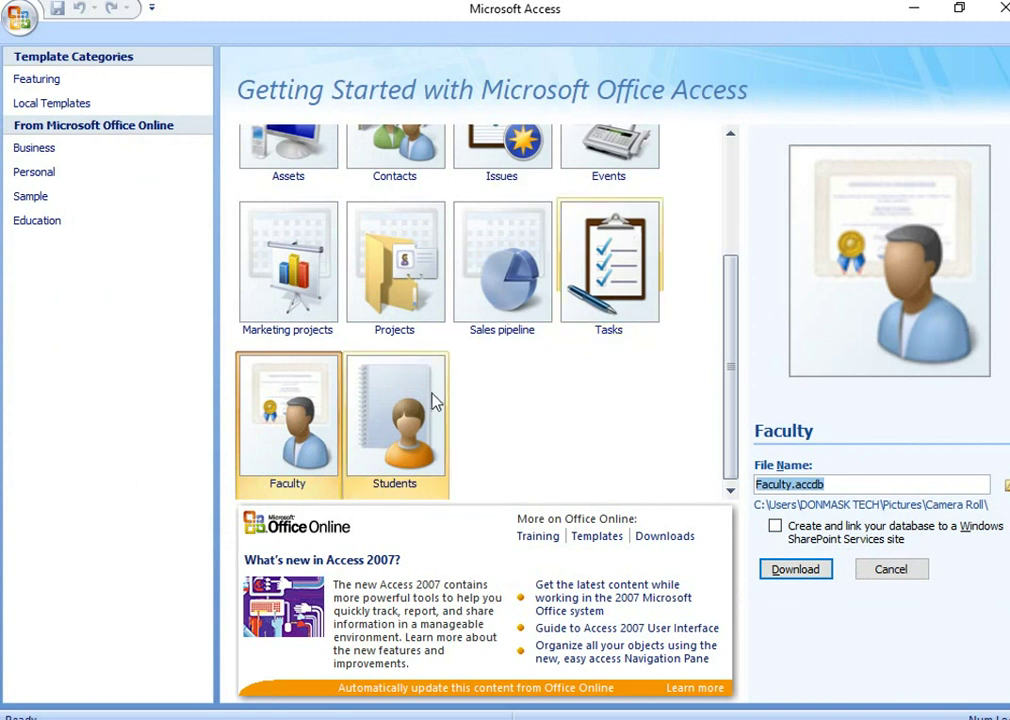
Preview the Marketing projects and Assets templates, and switch linking Assets to a Windows SharePoint Services site on and off again
scroll(418, 495, up, 1)
scroll(418, 497, up, 3)
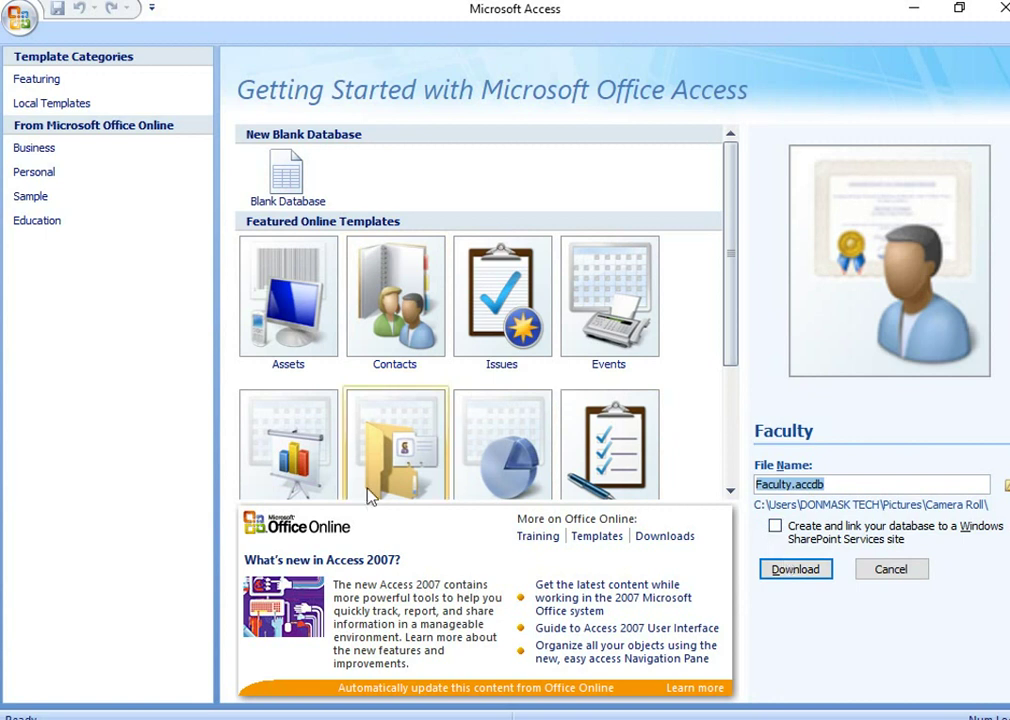
click(288, 450)
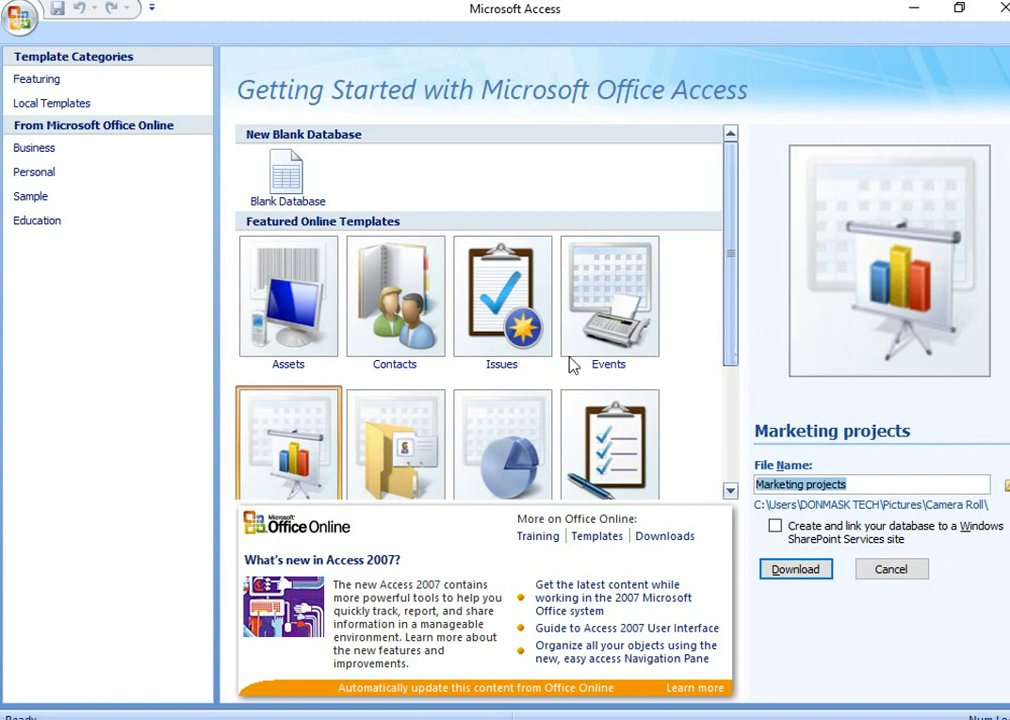
click(311, 338)
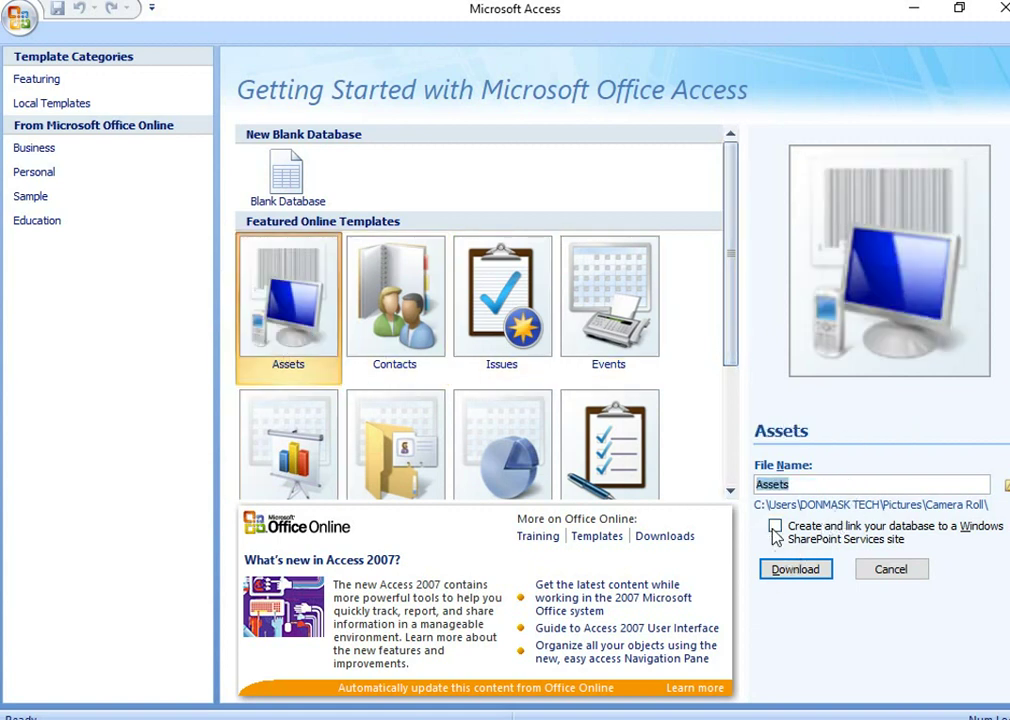
click(835, 527)
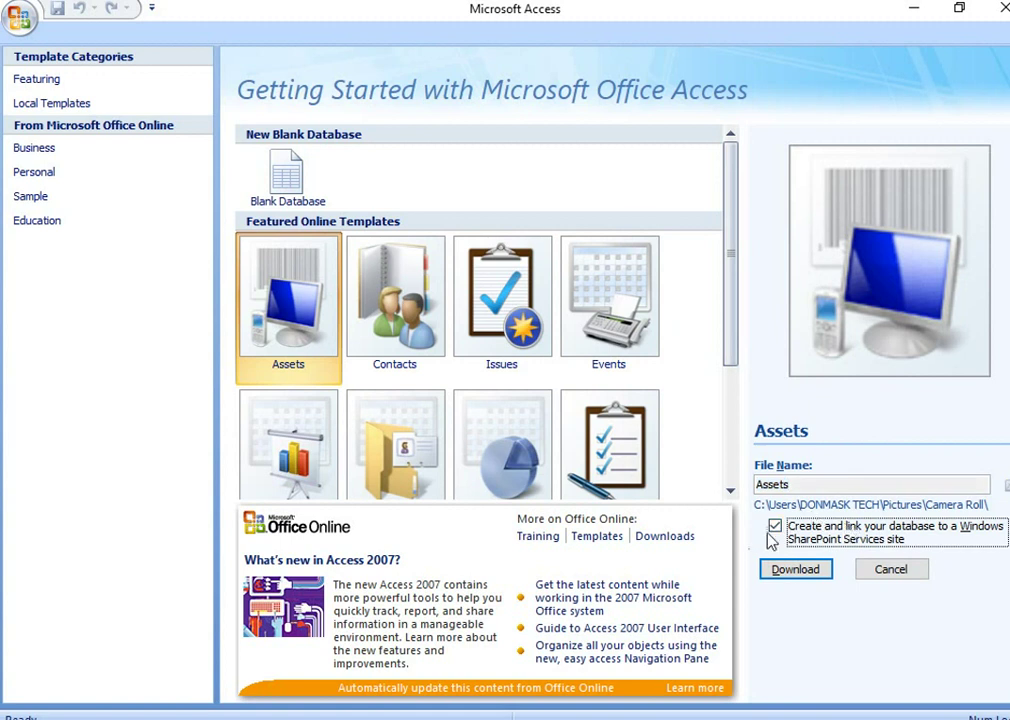
click(790, 528)
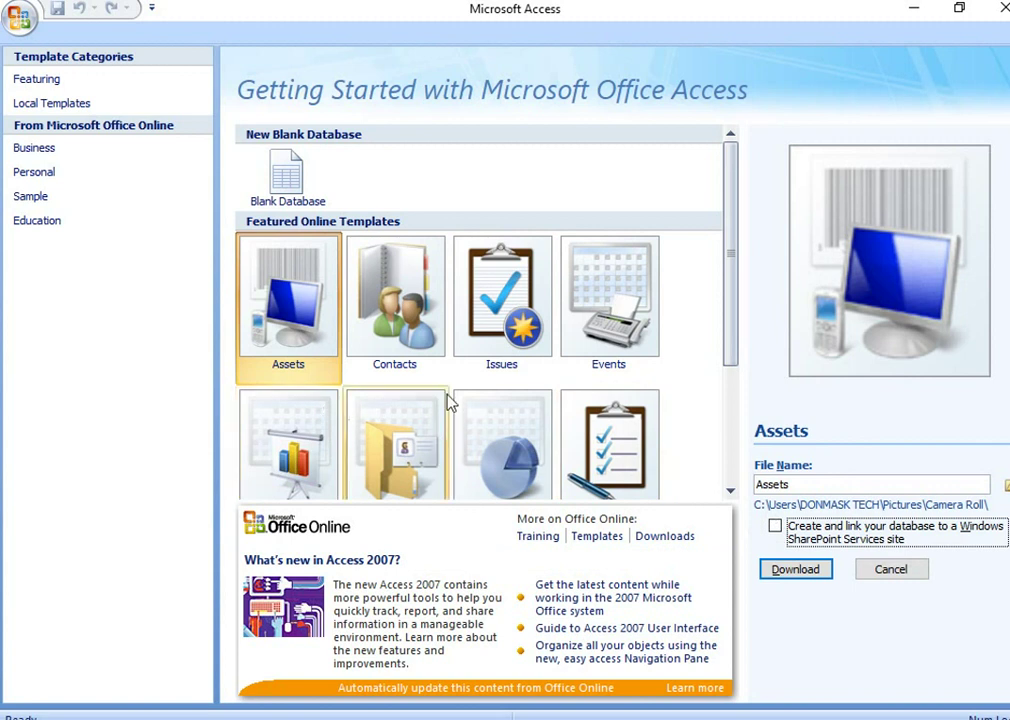
Choose the Events template, enable linking it to a Windows SharePoint Services site, and switch back to the Assets template
click(630, 363)
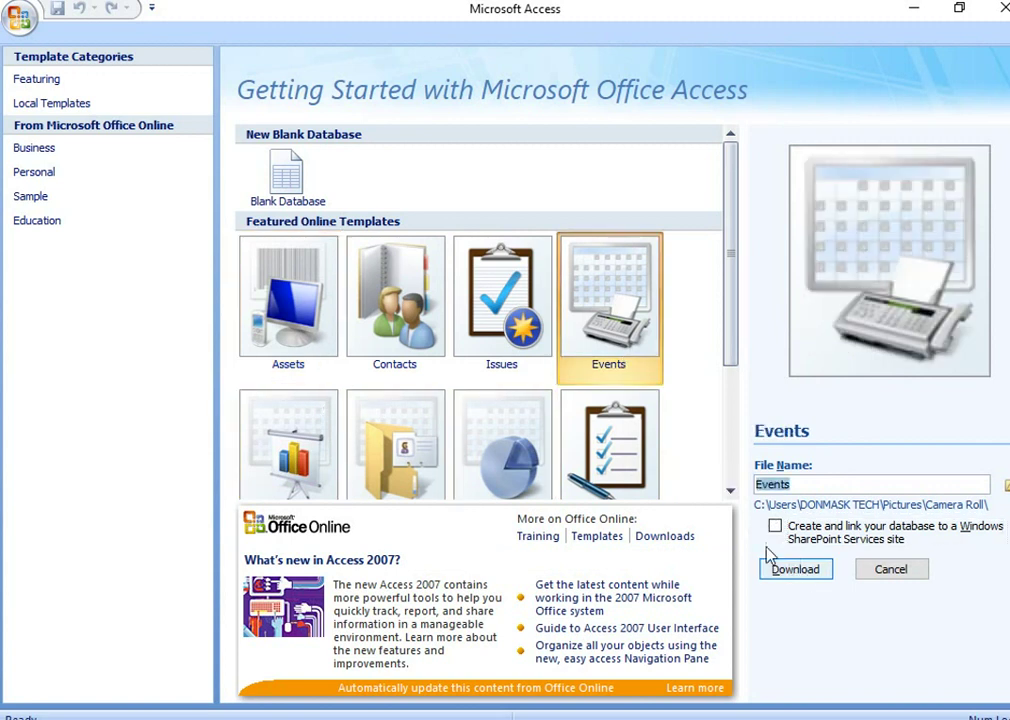
click(775, 532)
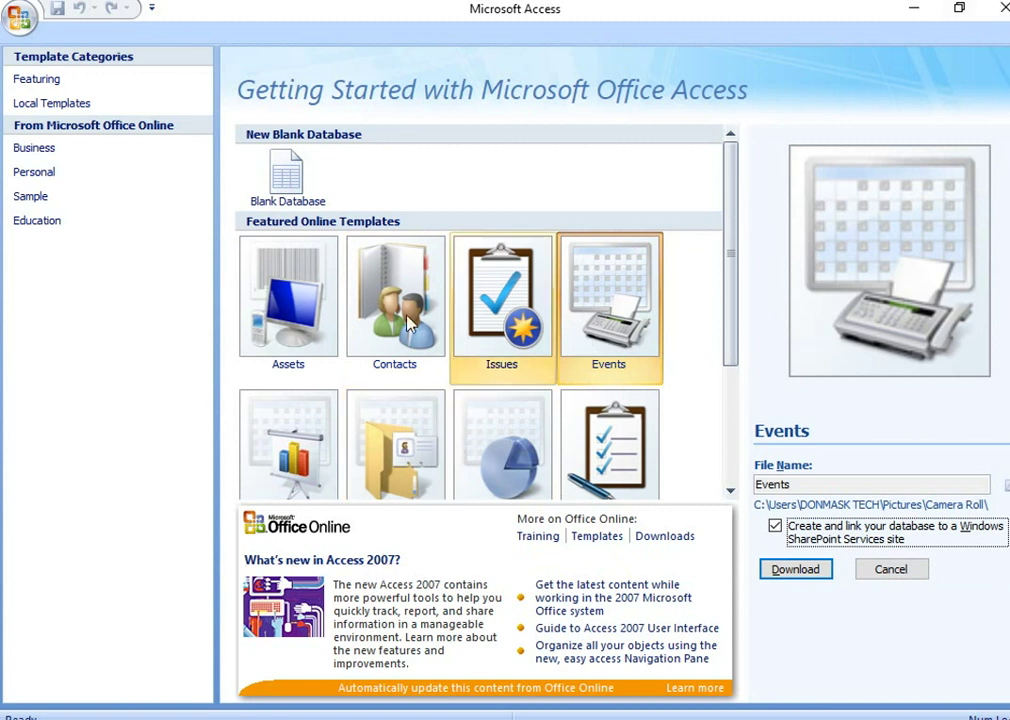
click(278, 349)
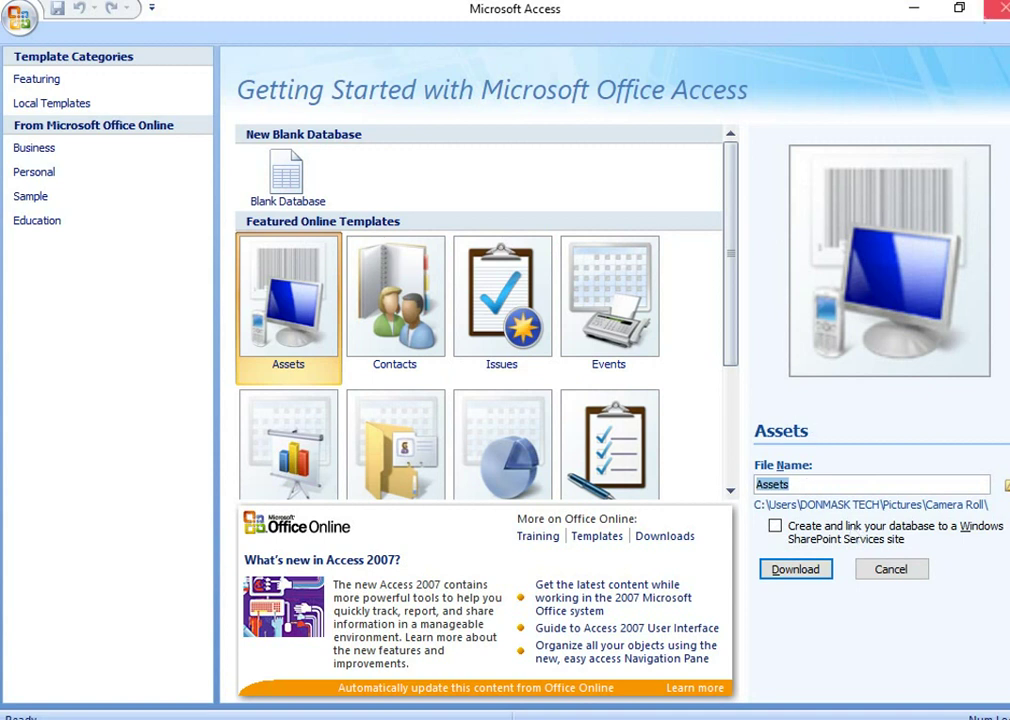
Switch to the desktop and view the contents of New folder and the Documents folder in File Explorer
click(913, 12)
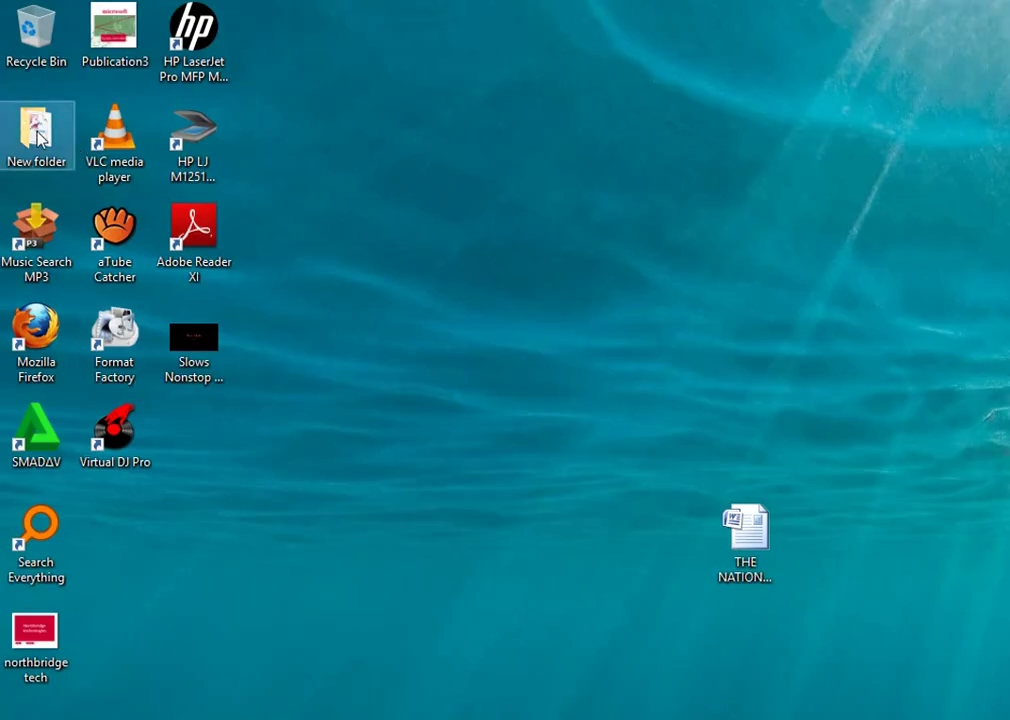
mouse_move(38, 137)
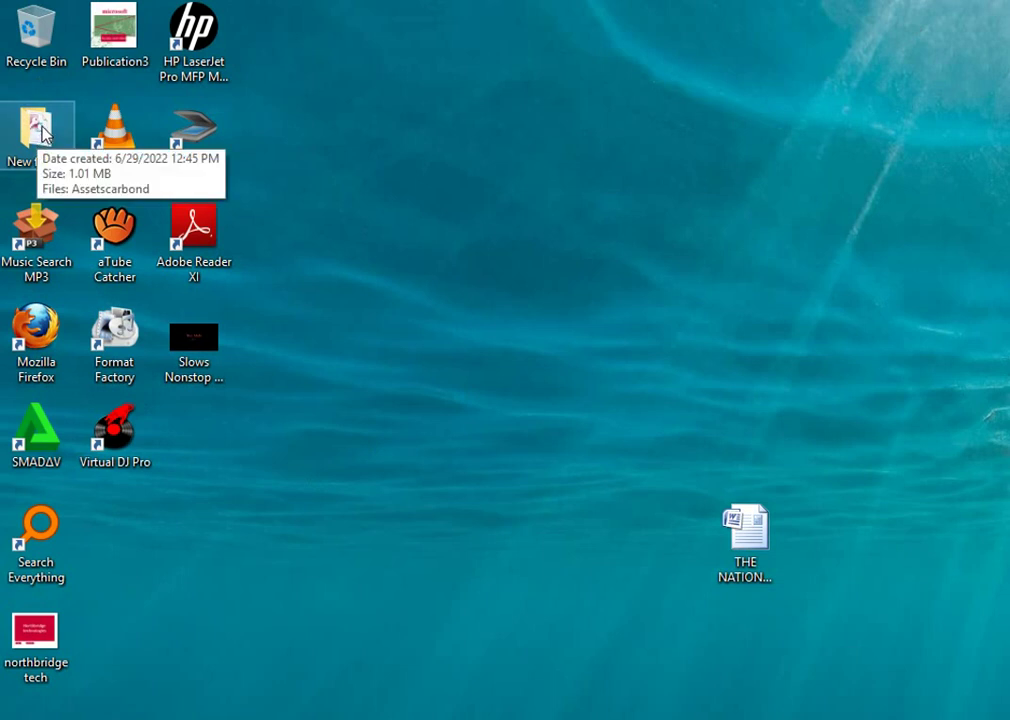
double_click(42, 135)
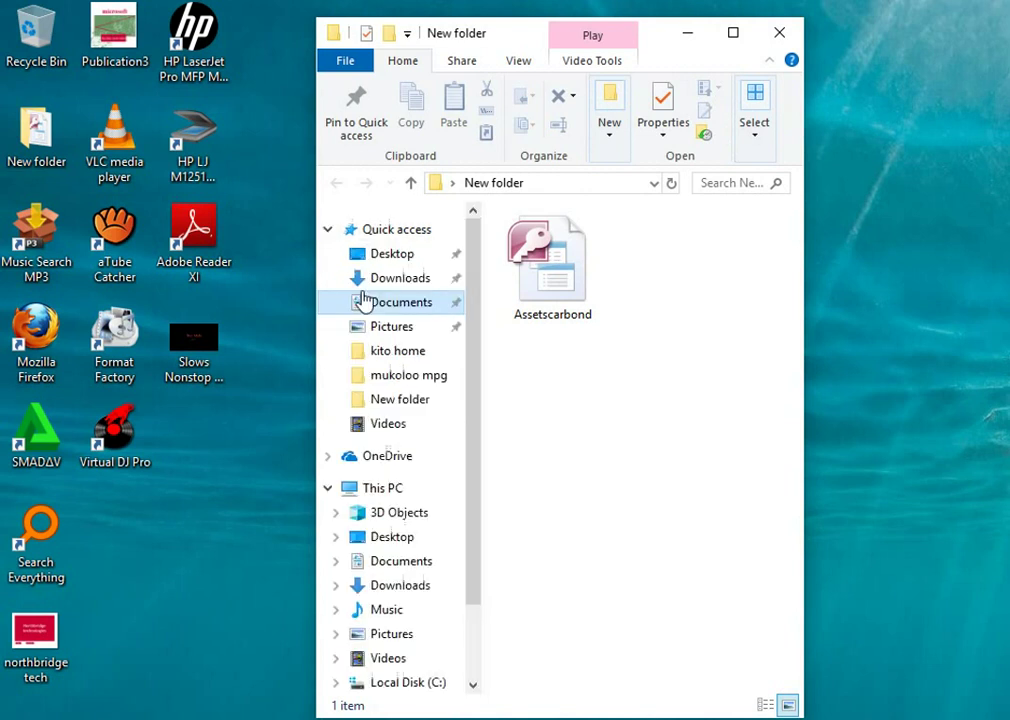
click(365, 301)
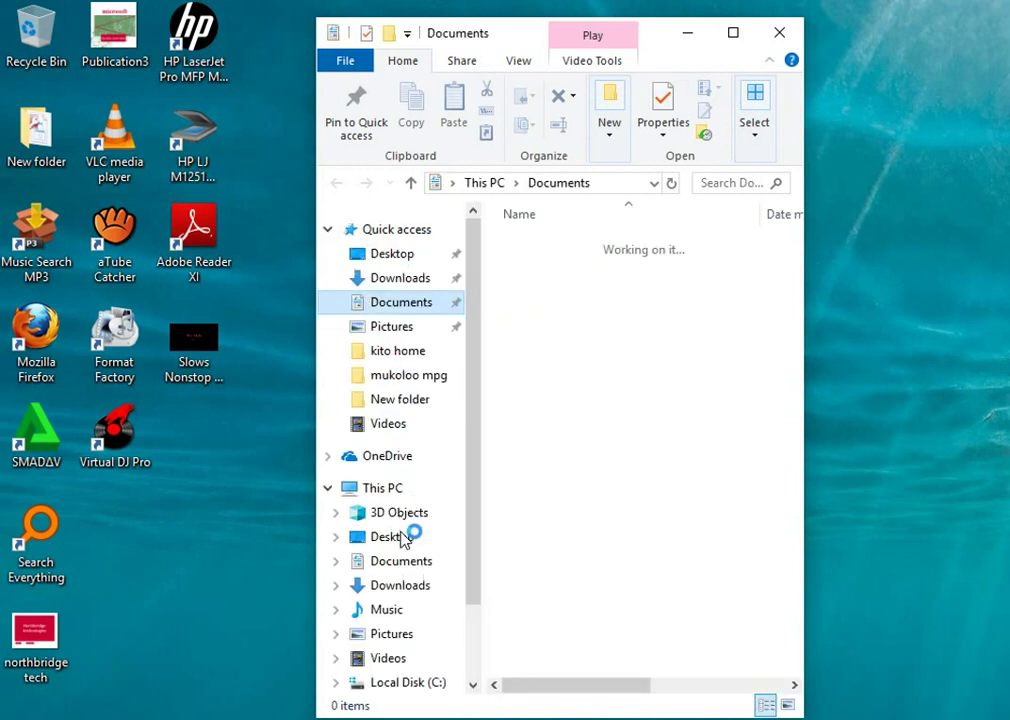
scroll(408, 565, down, 2)
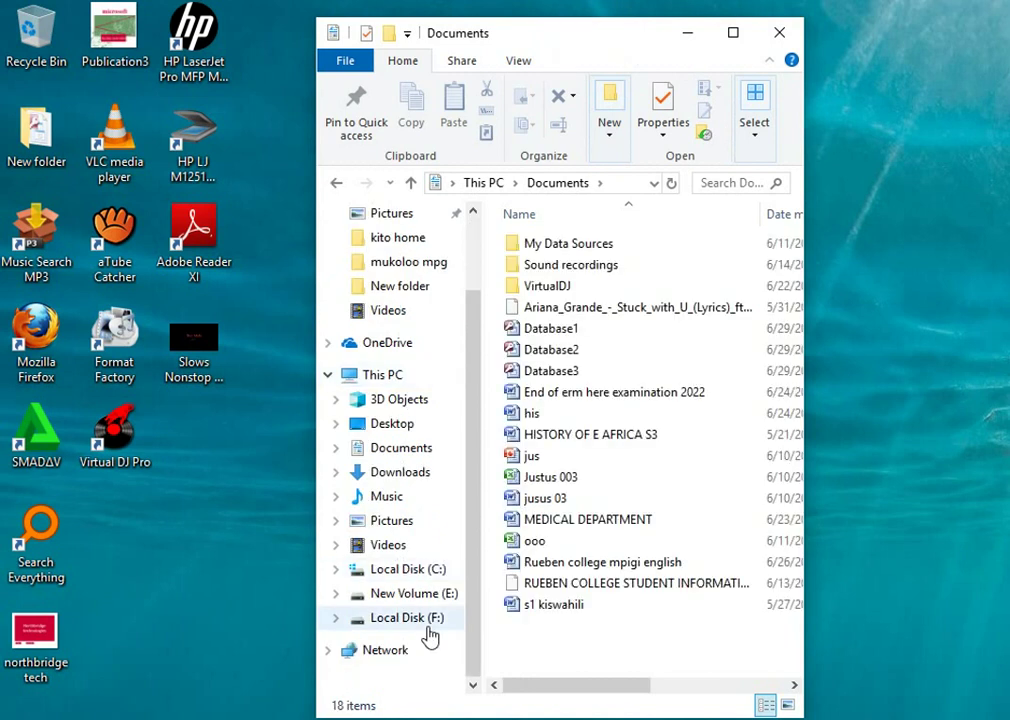
Open the !! MAY folder on New Volume (E:) and bring up the folder's options for creating a new item
click(381, 595)
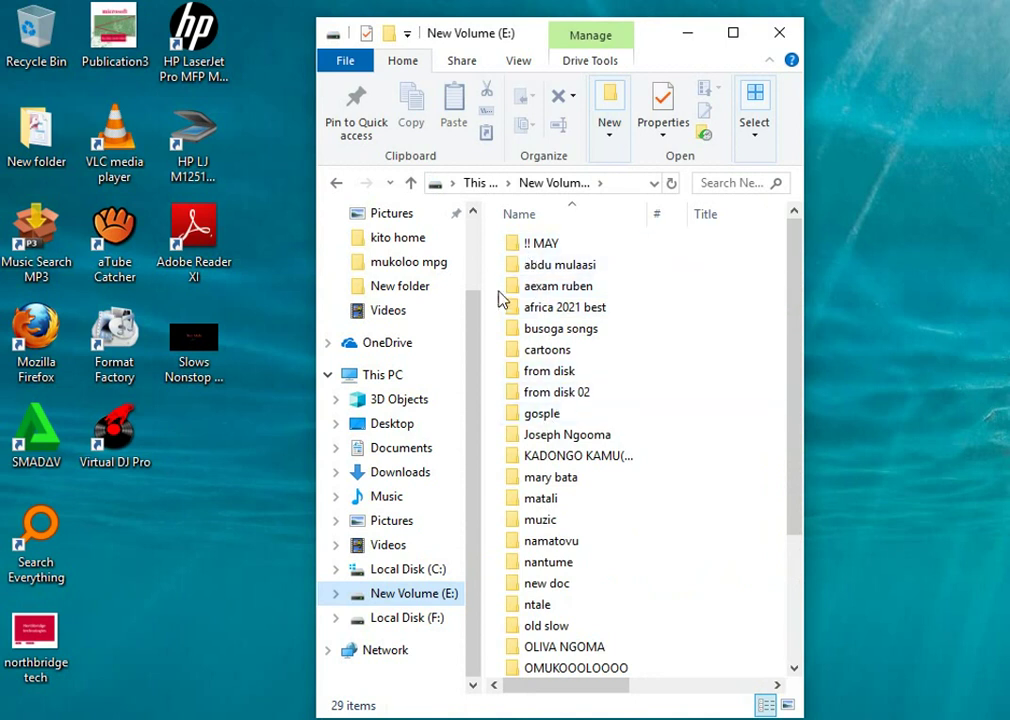
click(548, 248)
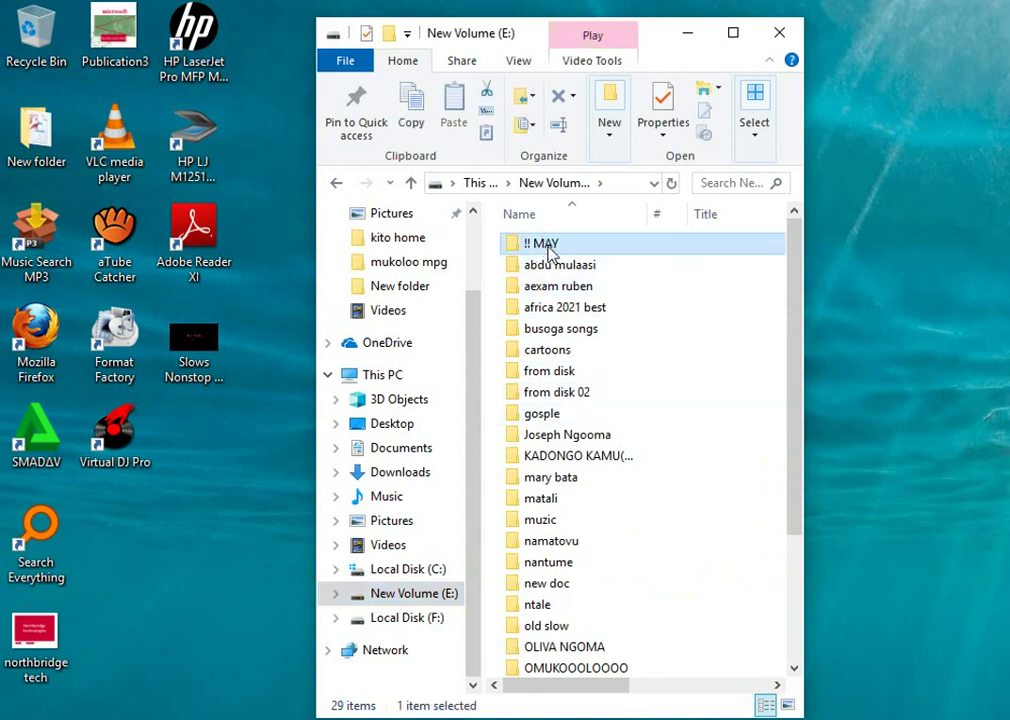
double_click(573, 258)
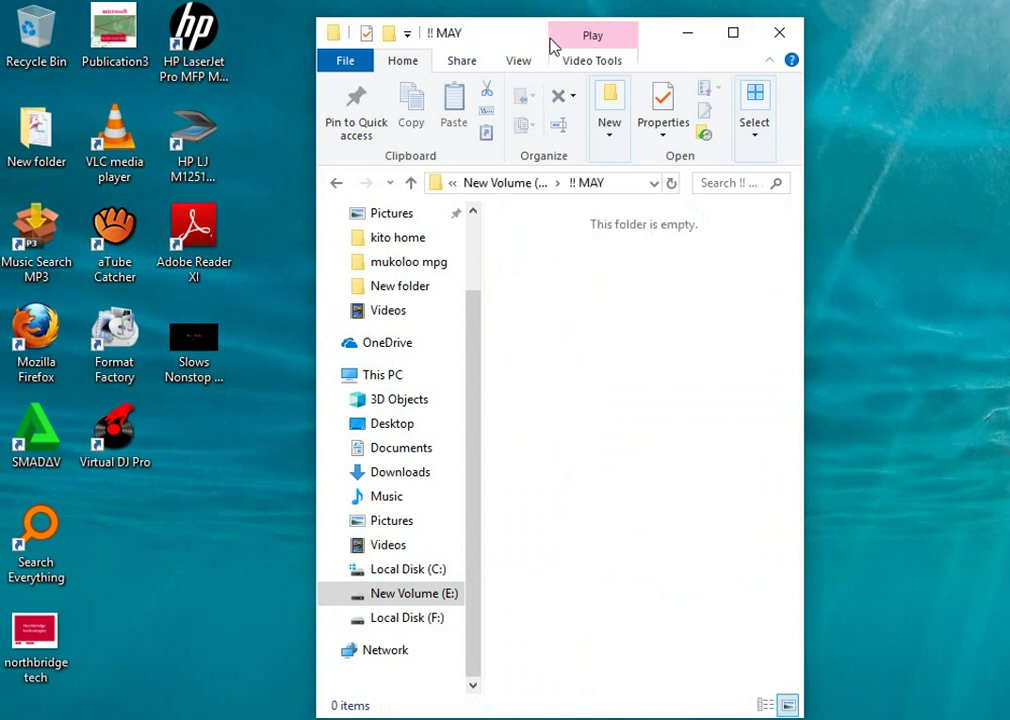
right_click(513, 309)
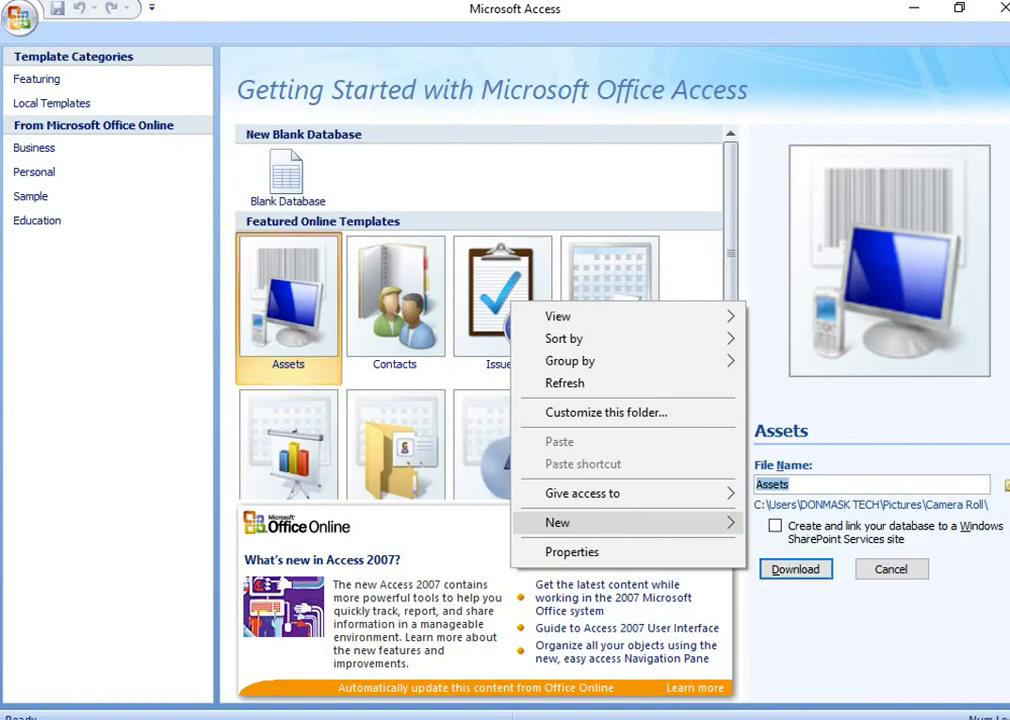
Back in Access, choose the Issues template and set its save location to the discovery folder on Local Disk (F:)
click(1006, 484)
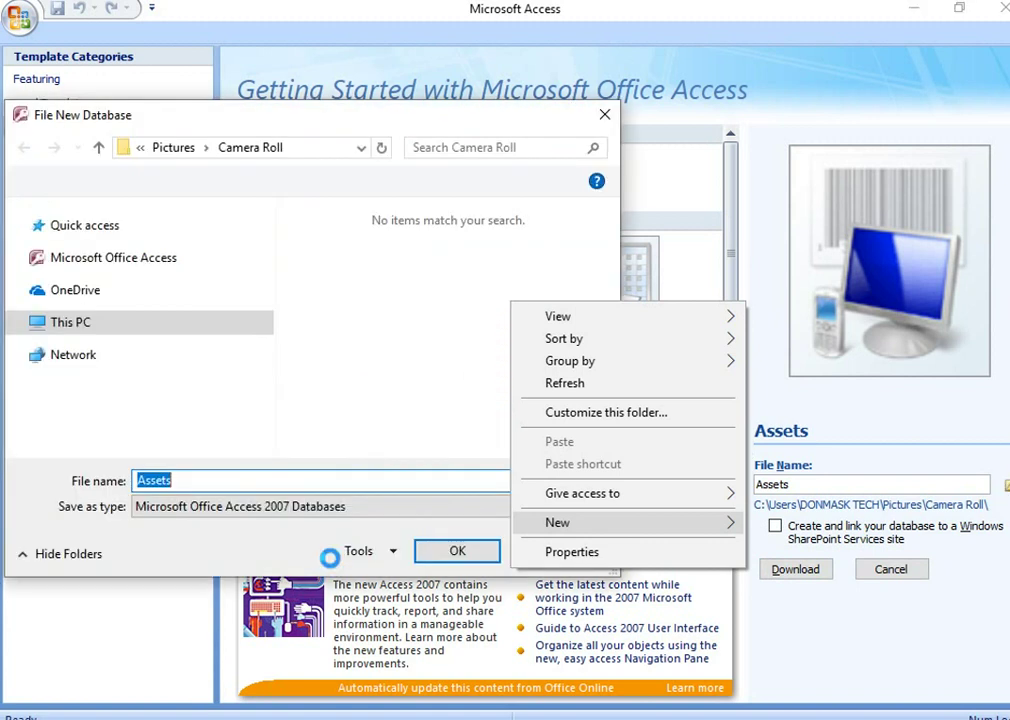
click(604, 114)
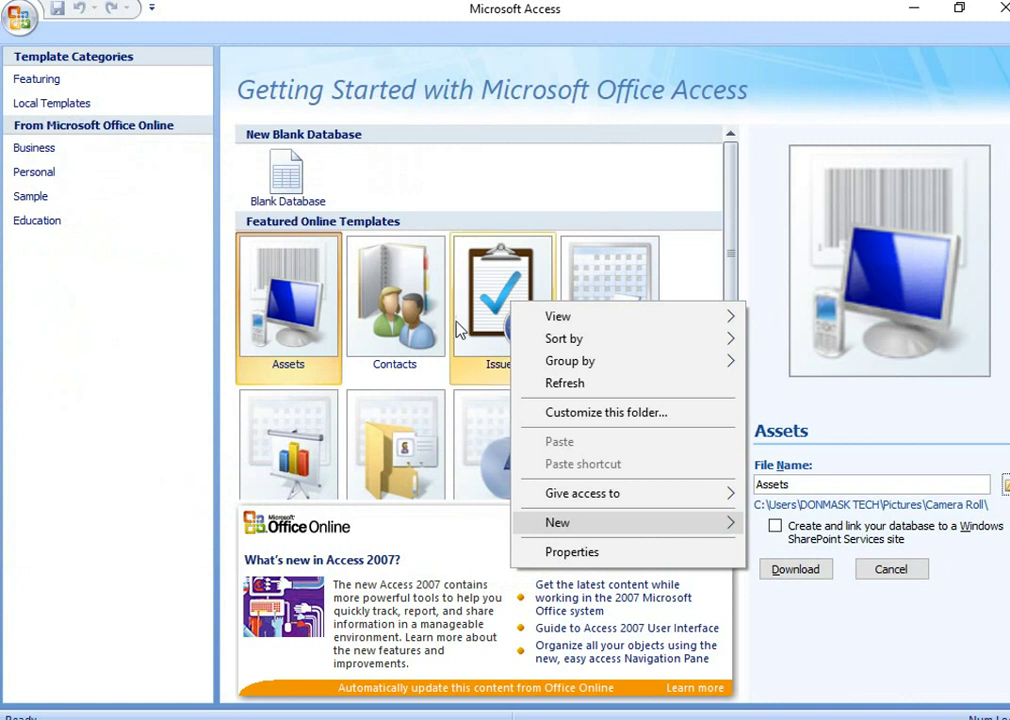
click(494, 316)
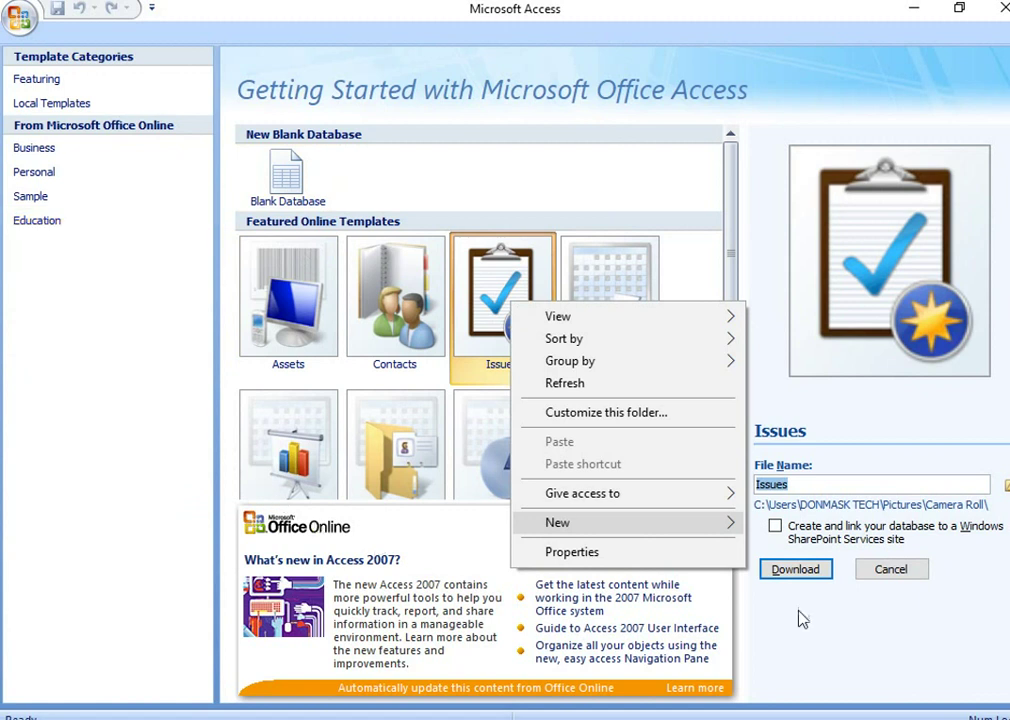
click(1006, 486)
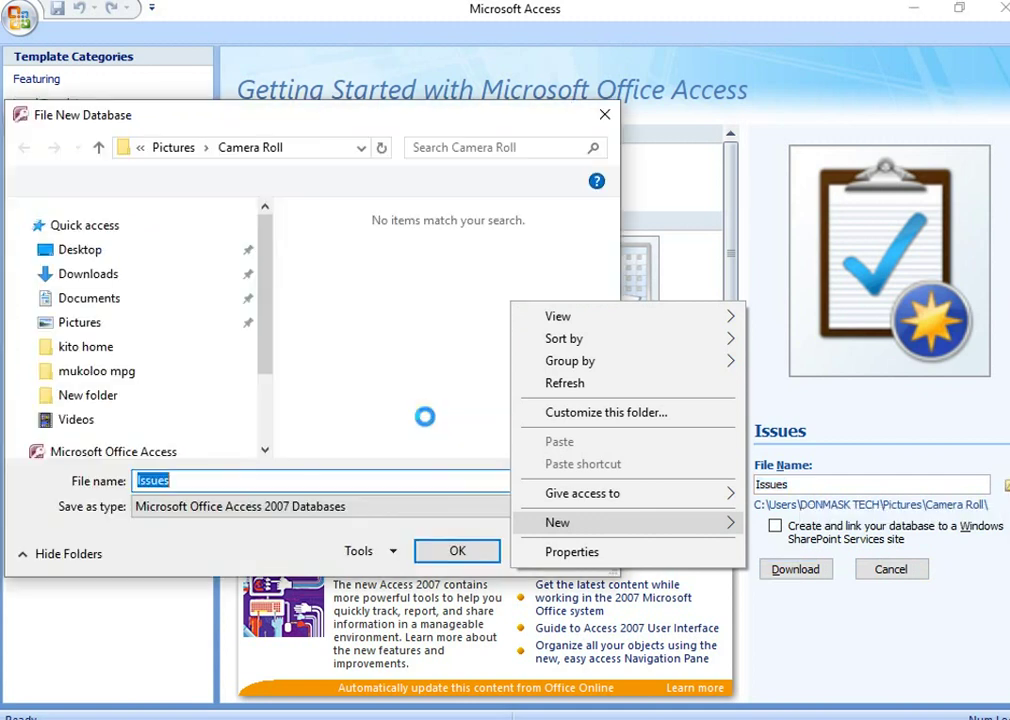
scroll(180, 408, down, 3)
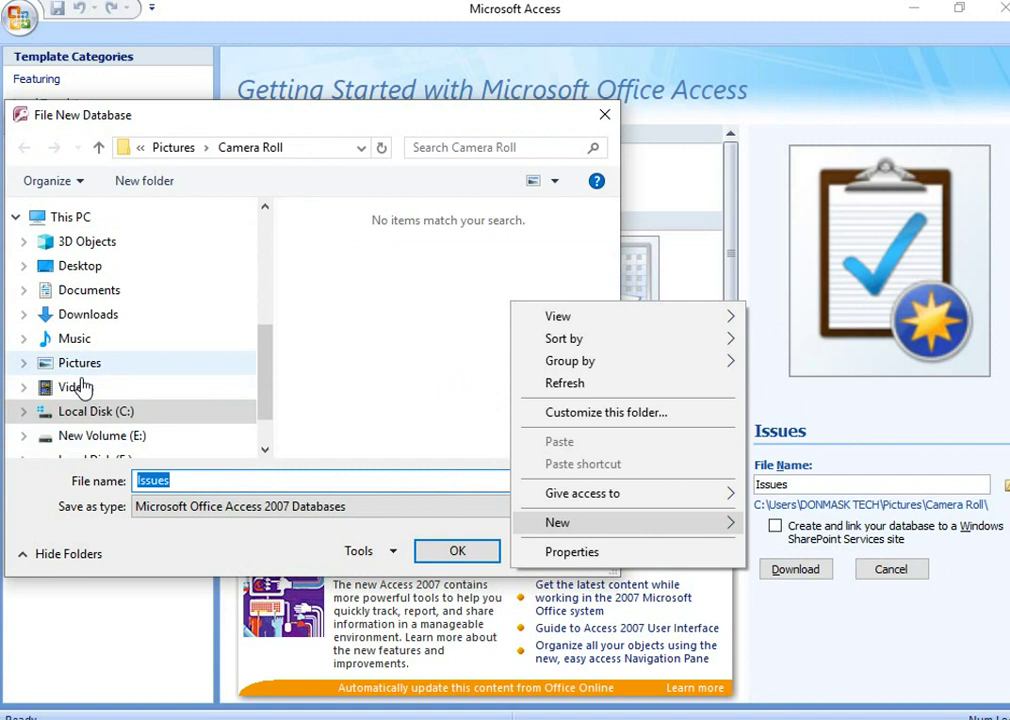
scroll(80, 382, down, 1)
click(90, 408)
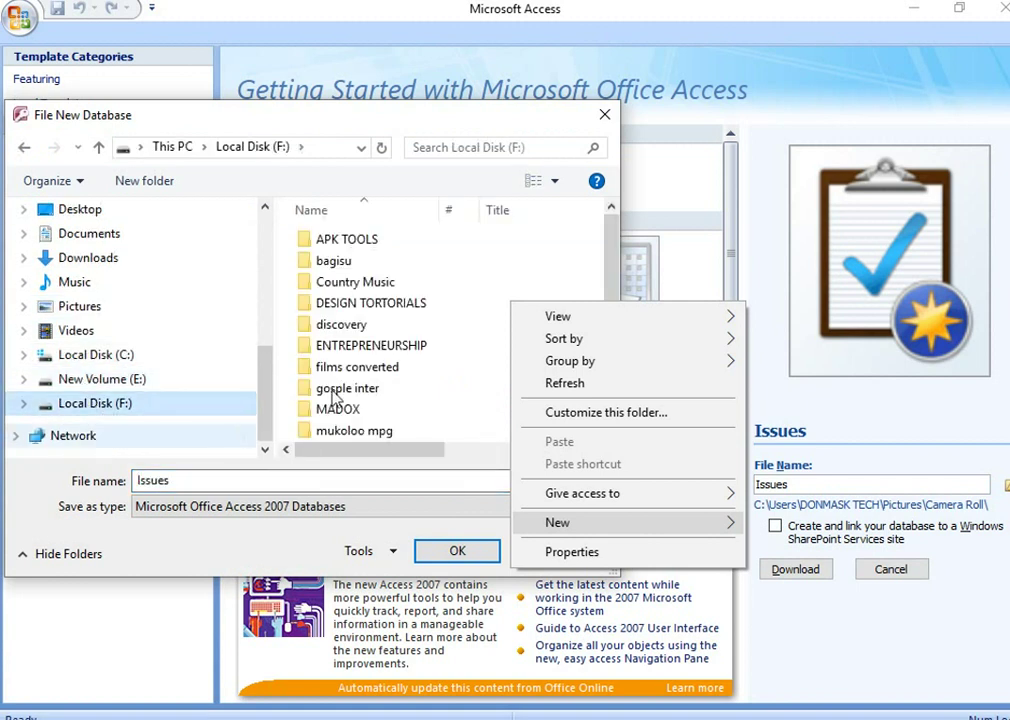
click(340, 330)
double_click(340, 330)
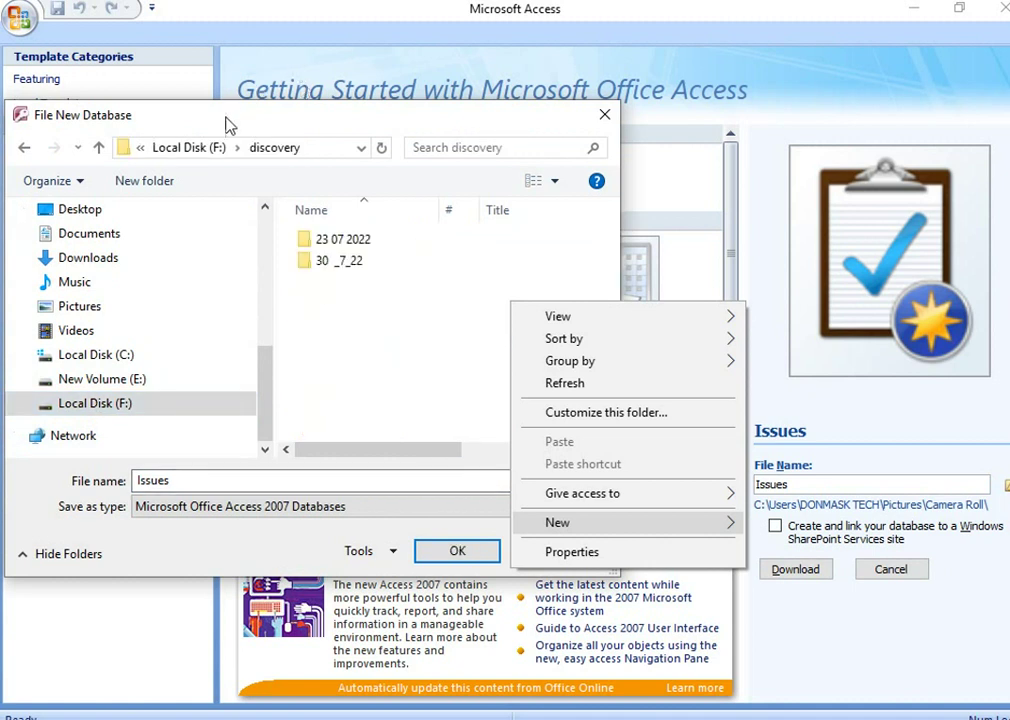
drag(230, 117, 182, 140)
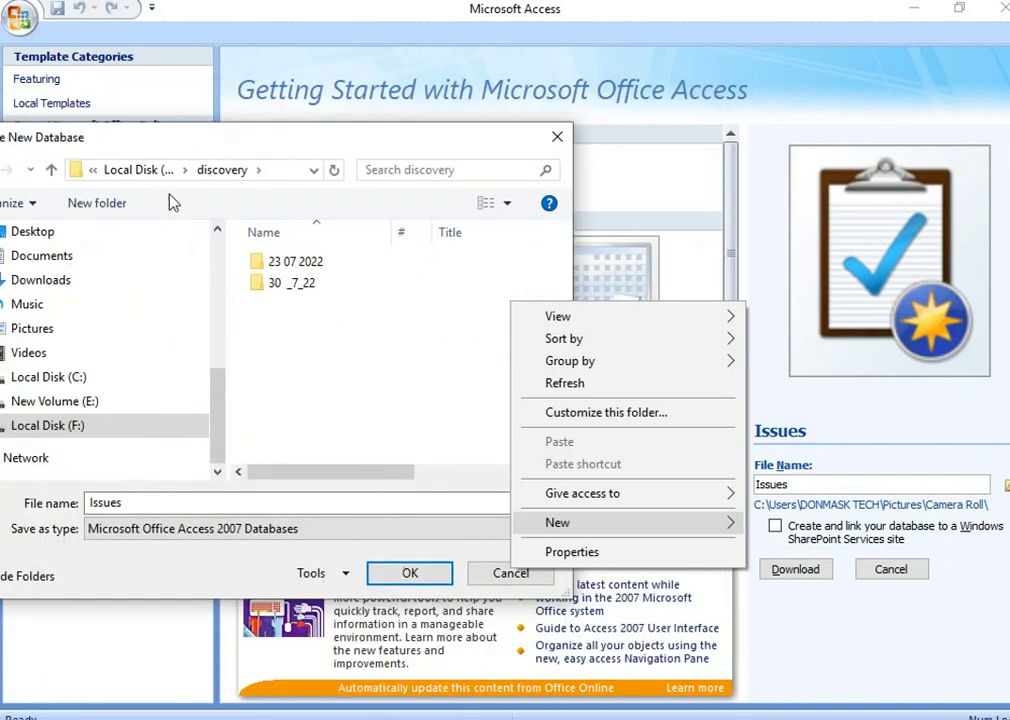
click(406, 591)
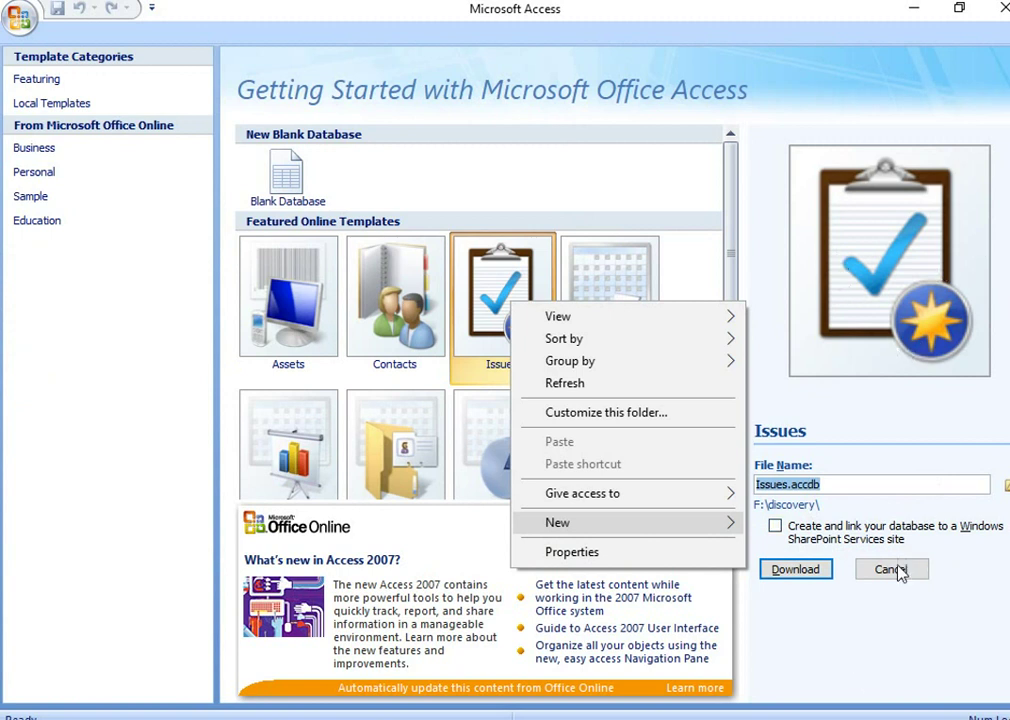
click(836, 490)
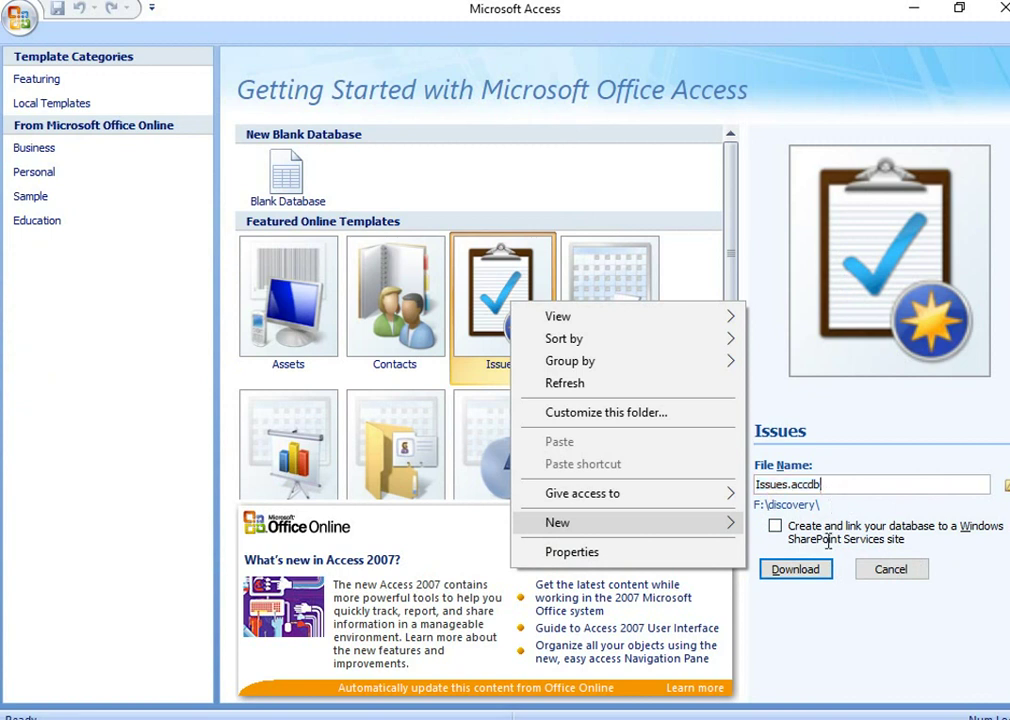